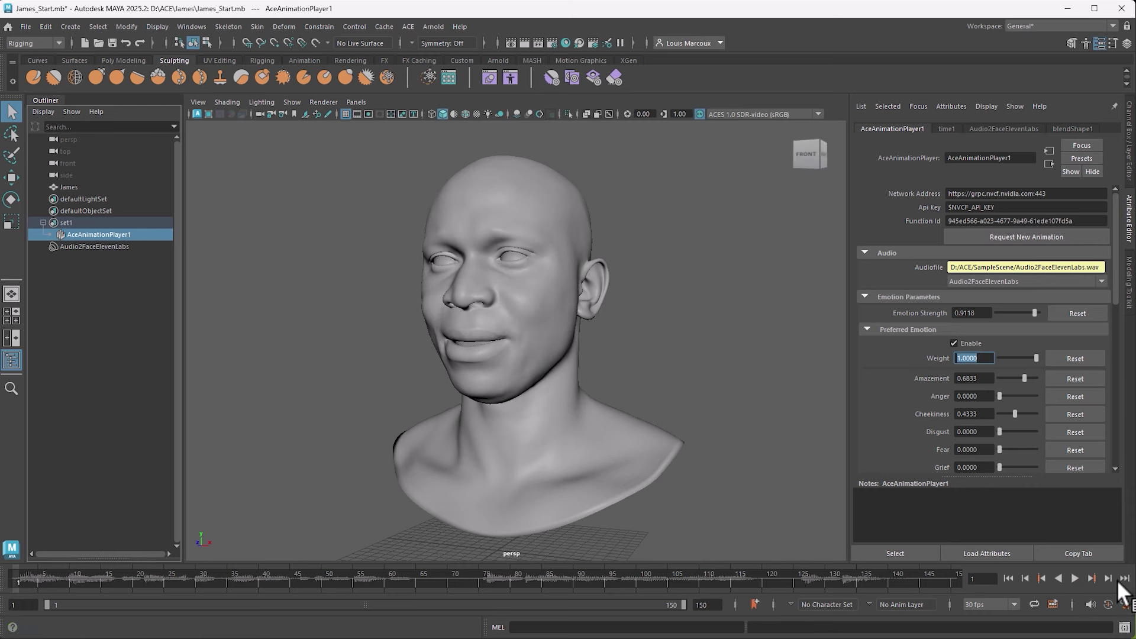
Orbit the head to a front-facing view, play the facial animation, and go to frame 22.
left_click_drag(633, 414, 642, 418, "alt")
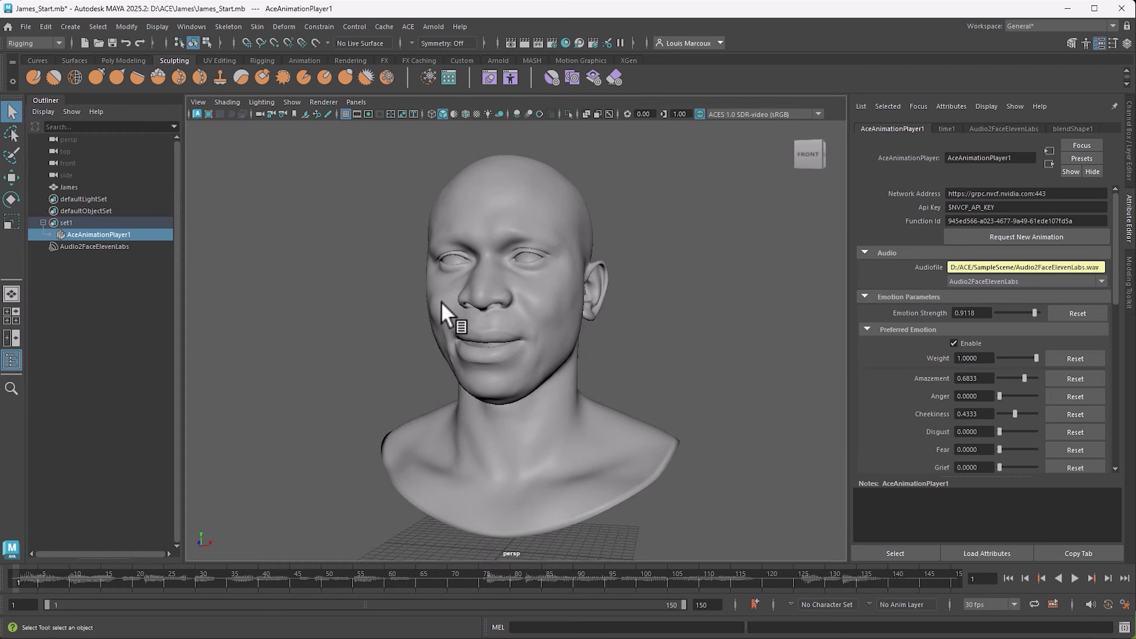
left_click_drag(439, 301, 442, 314, "alt")
key("alt+v")
left_click(152, 583)
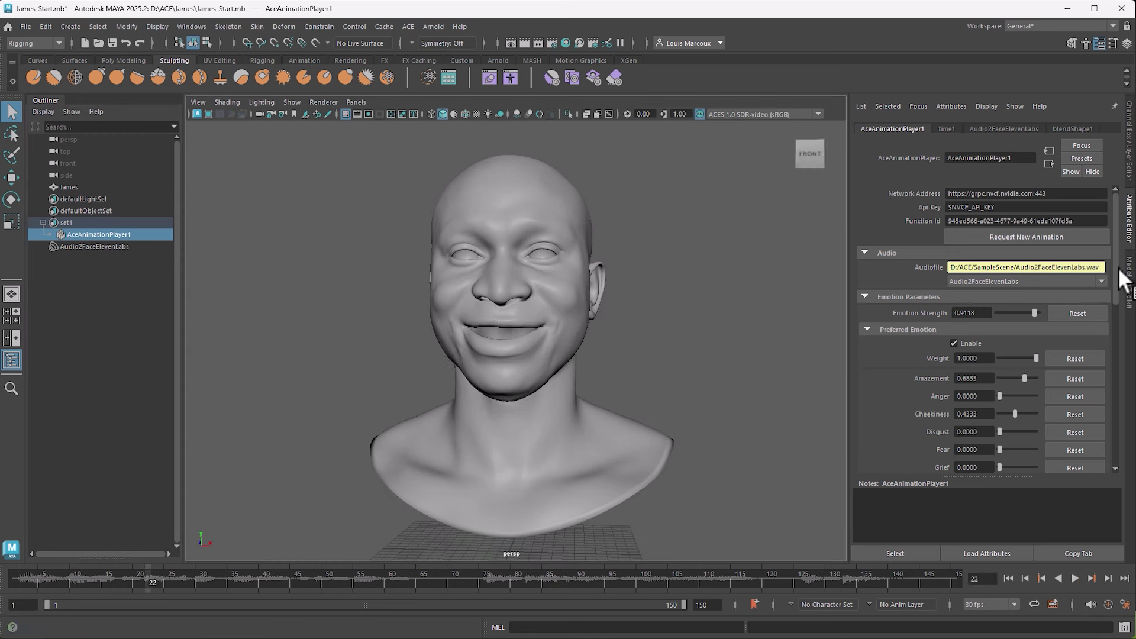
Request a new animation with the preferred emotion Joy set to 0.3000 and Skin Strength set to 1.4412.
scroll(1117, 293, "down", 5)
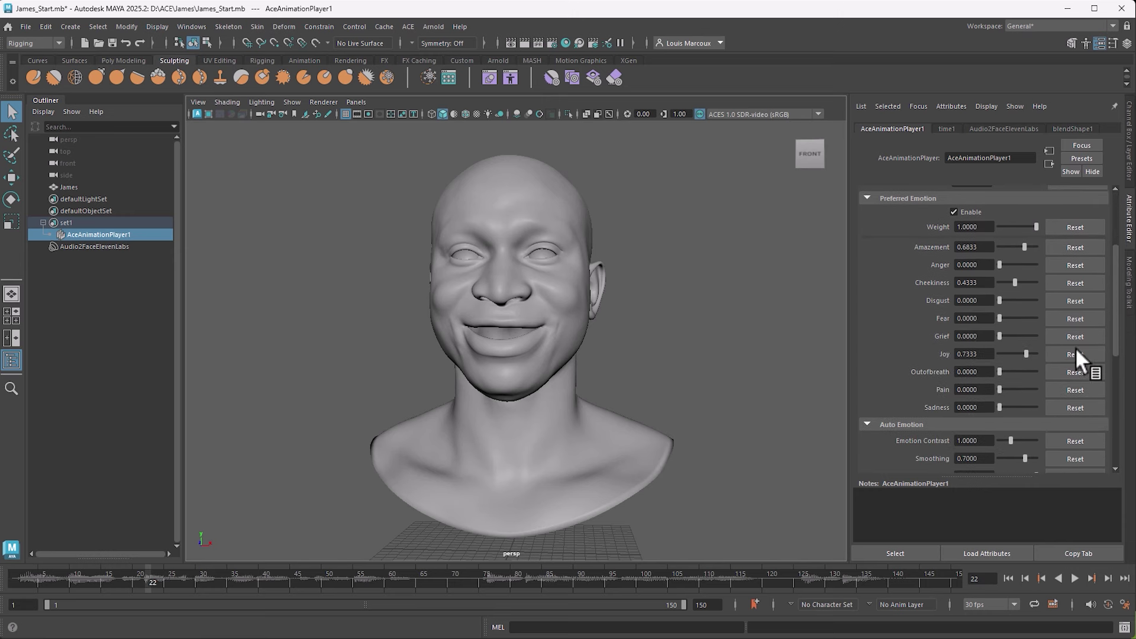
left_click_drag(1025, 354, 1008, 354)
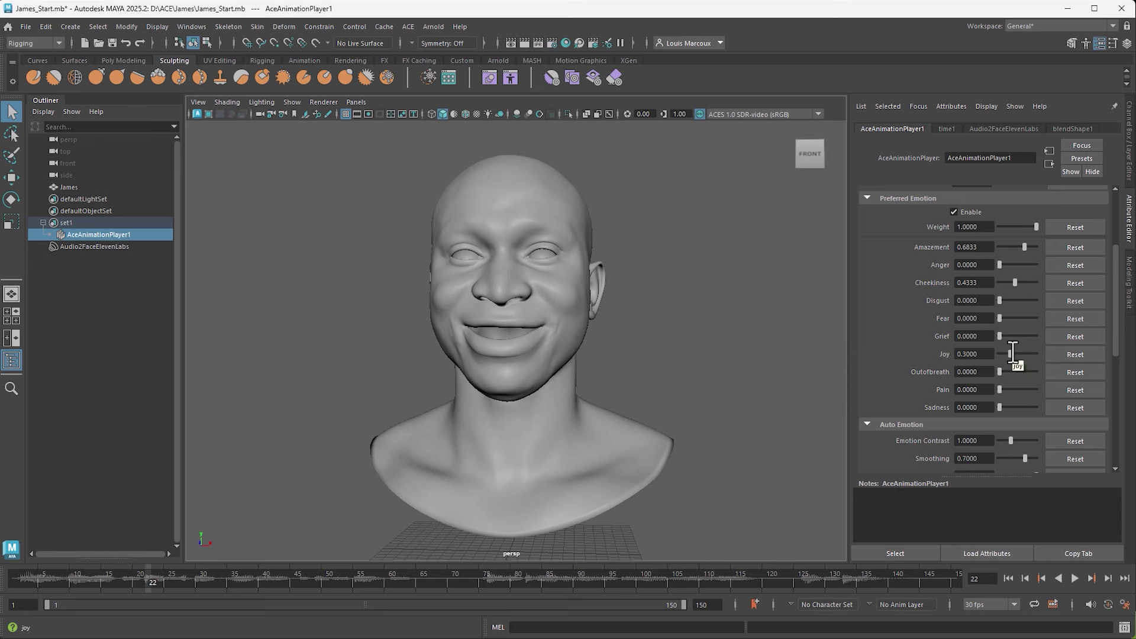
left_click_drag(1114, 275, 1116, 379)
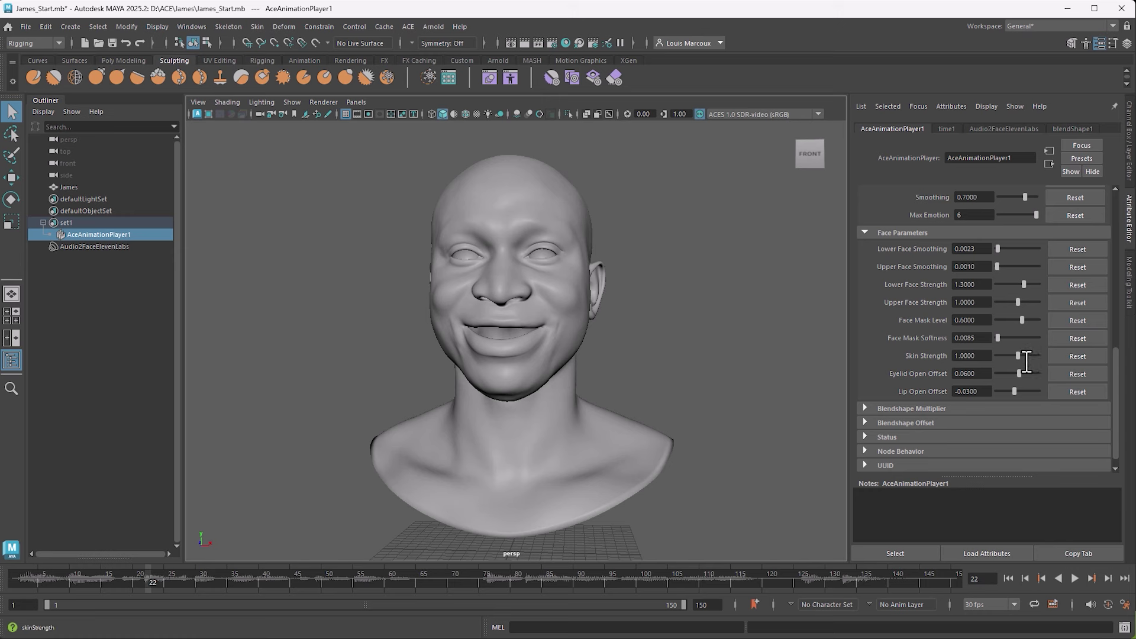
left_click_drag(1021, 355, 1025, 358)
scroll(1120, 373, "up", 10)
left_click(1047, 238)
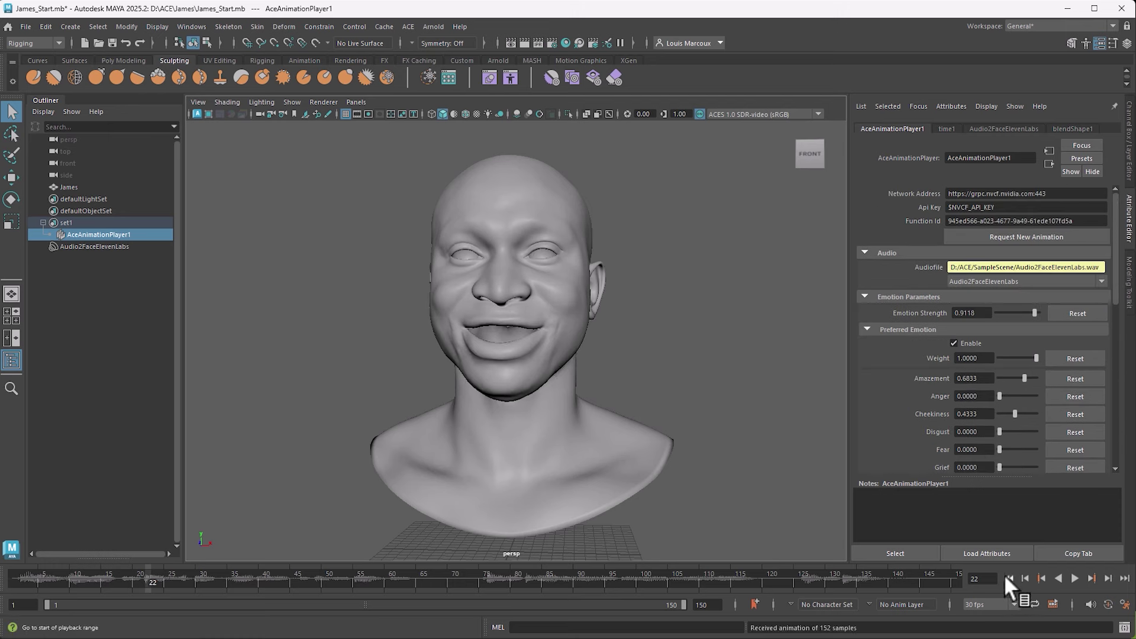
Play the new animation from the first frame while viewing the head at a slight angle, then stop and rewind.
left_click(1009, 579)
left_click(1072, 578)
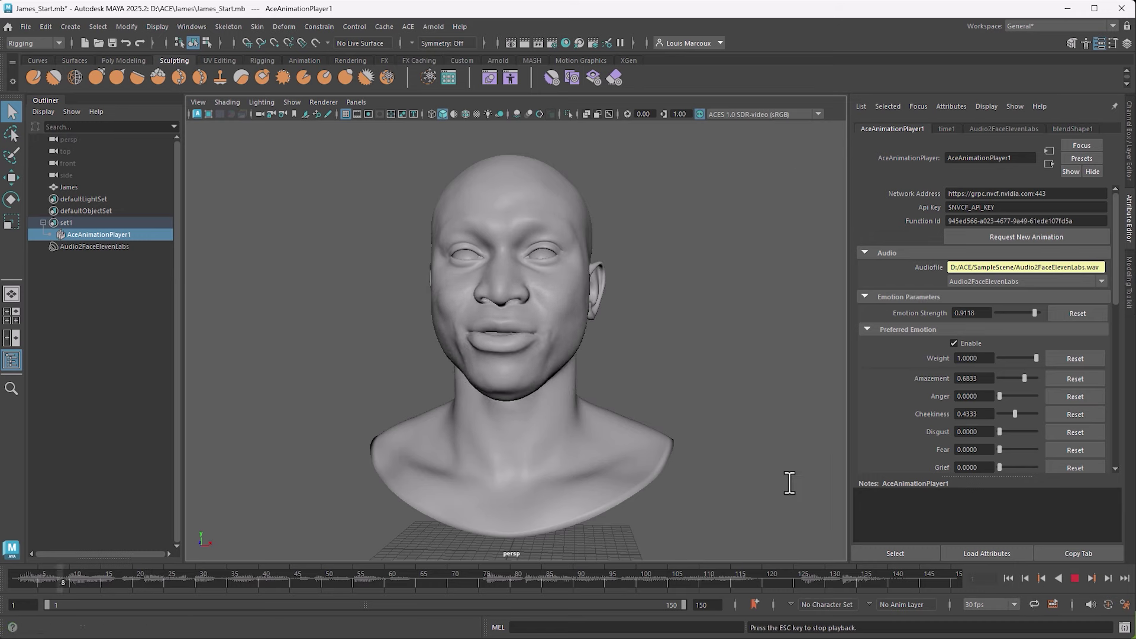
left_click_drag(596, 462, 562, 456, "alt")
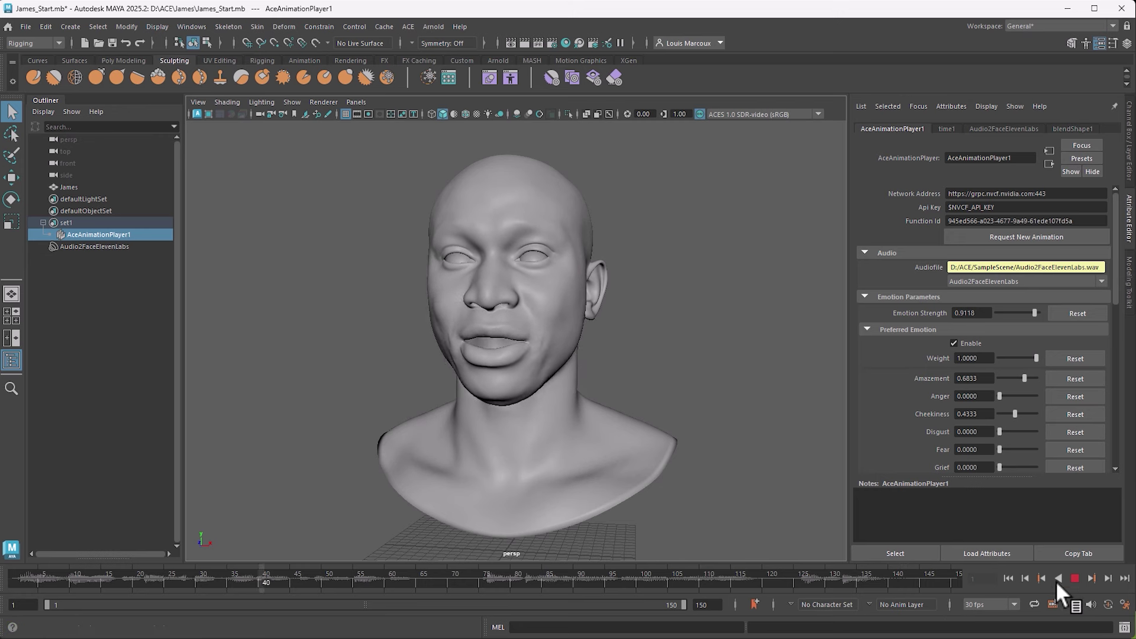
left_click(1075, 578)
left_click(1009, 578)
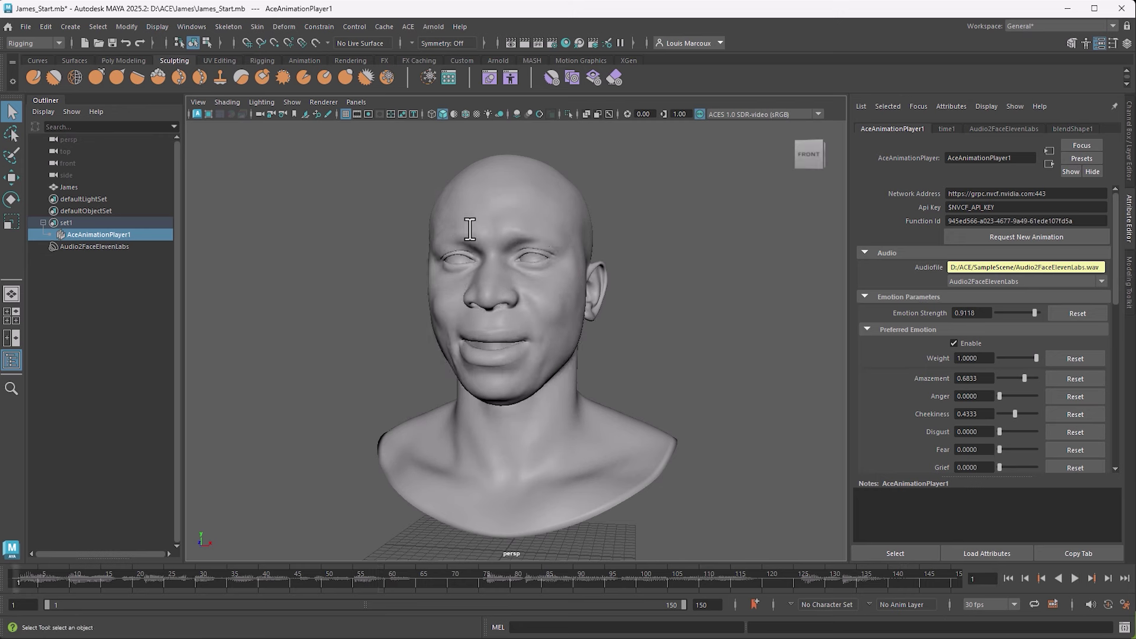
Request a new animation with a higher Upper Face Strength and play it back.
left_click_drag(1118, 284, 1117, 423)
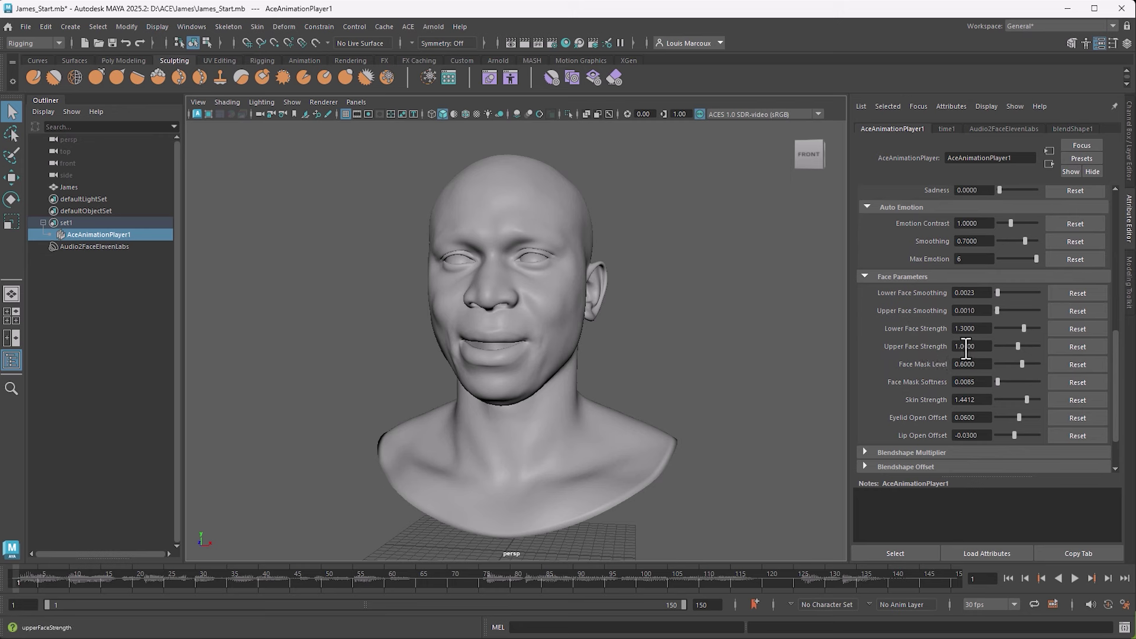
left_click_drag(1023, 349, 1032, 350)
left_click_drag(1118, 364, 1113, 218)
left_click(1051, 237)
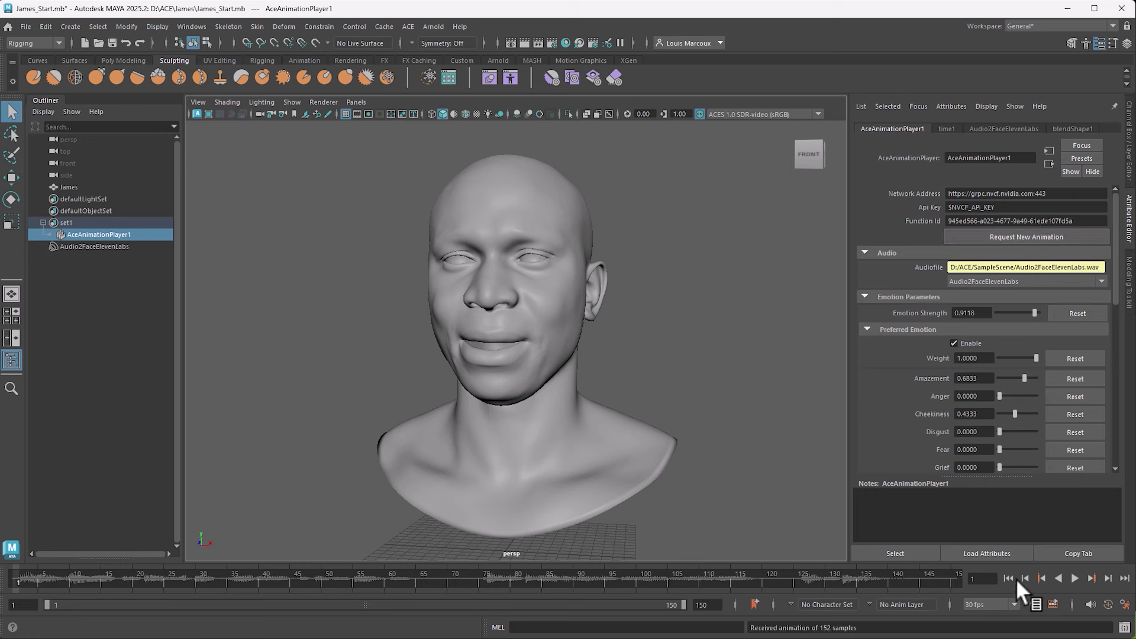
left_click(1072, 579)
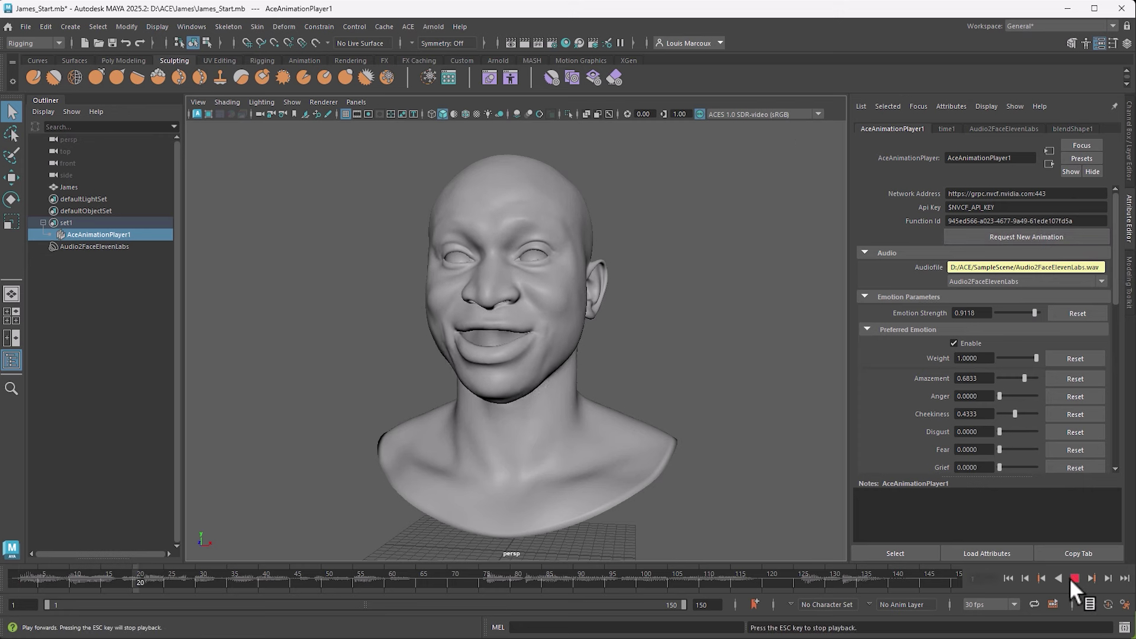
left_click(1075, 578)
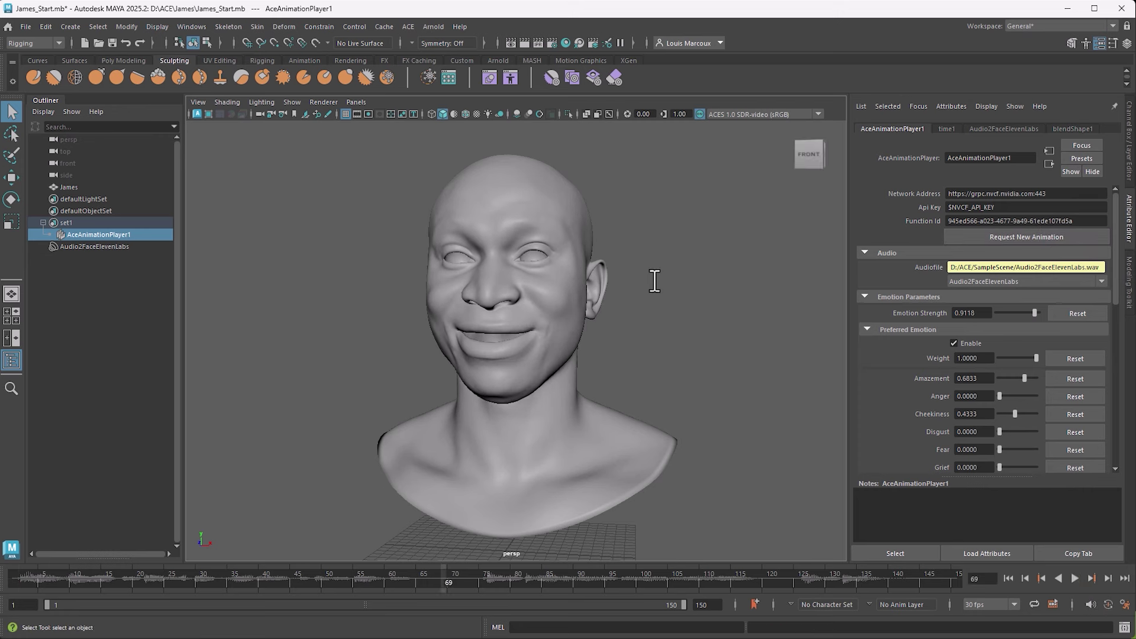
Set Upper Face Strength to 1.6471, regenerate the animation, and play it back.
left_click_drag(1116, 297, 1119, 419)
left_click_drag(1037, 386, 1029, 386)
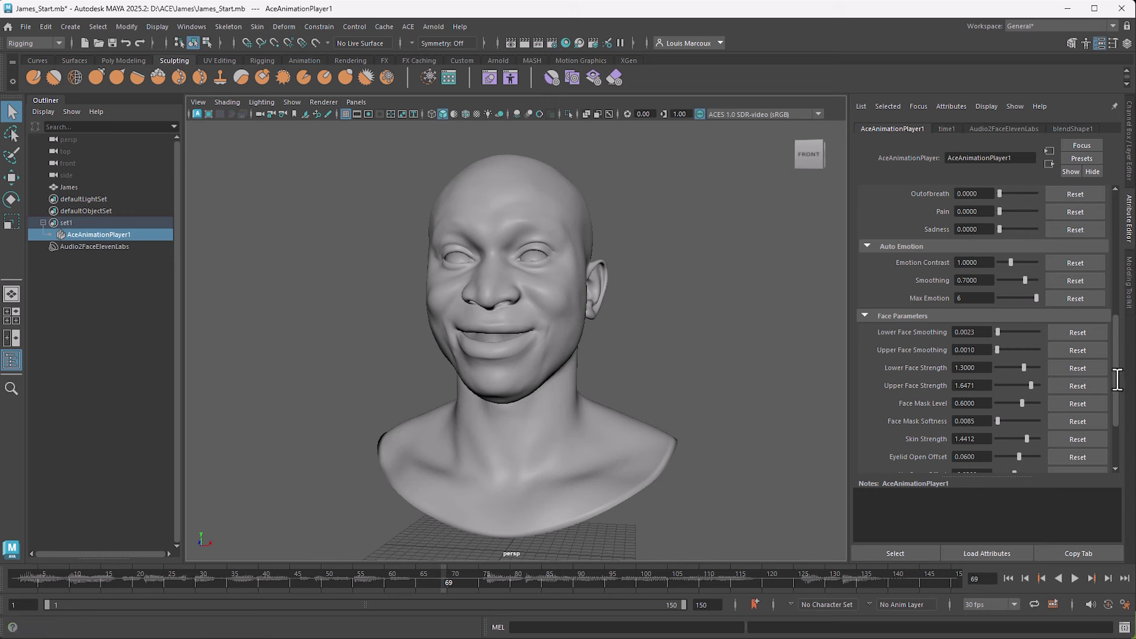
scroll(1117, 380, "up", 10)
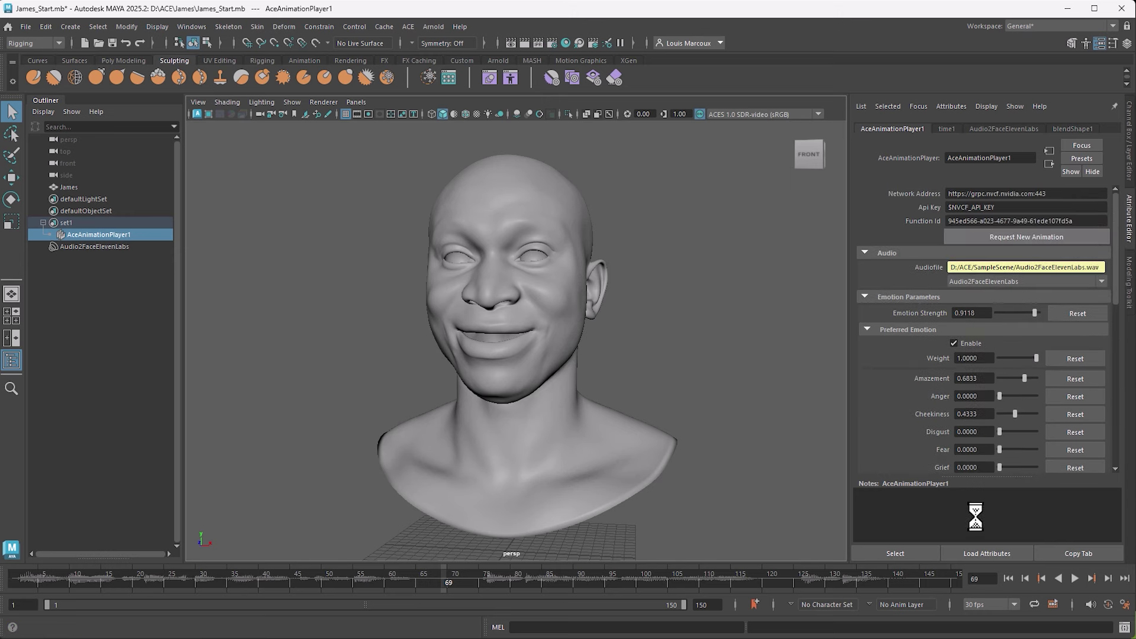
left_click(1074, 578)
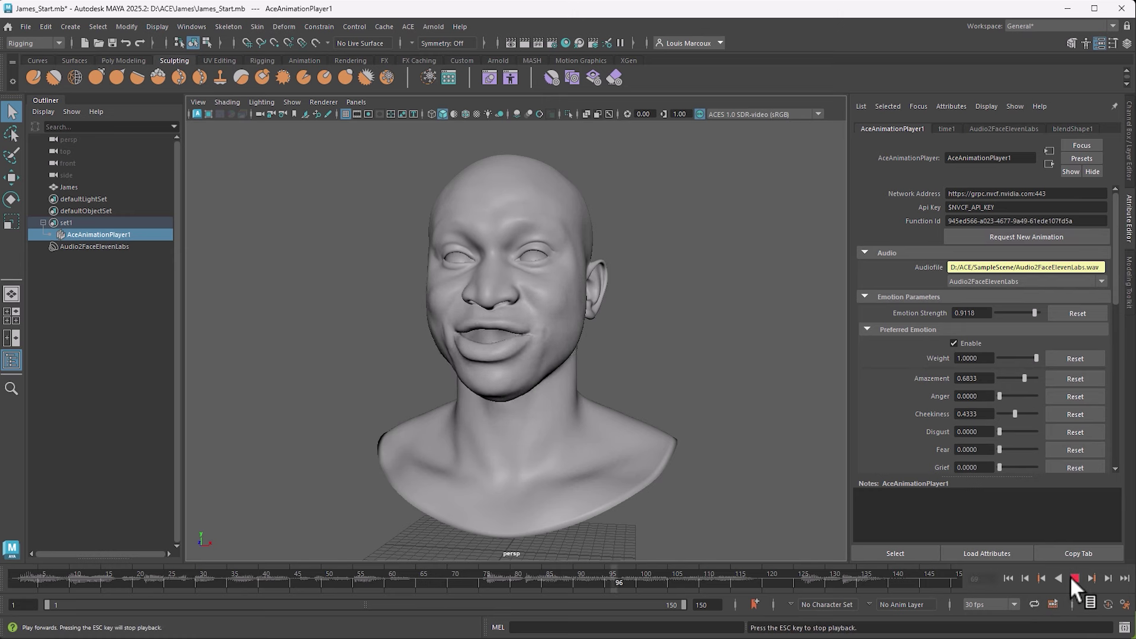
left_click(1074, 578)
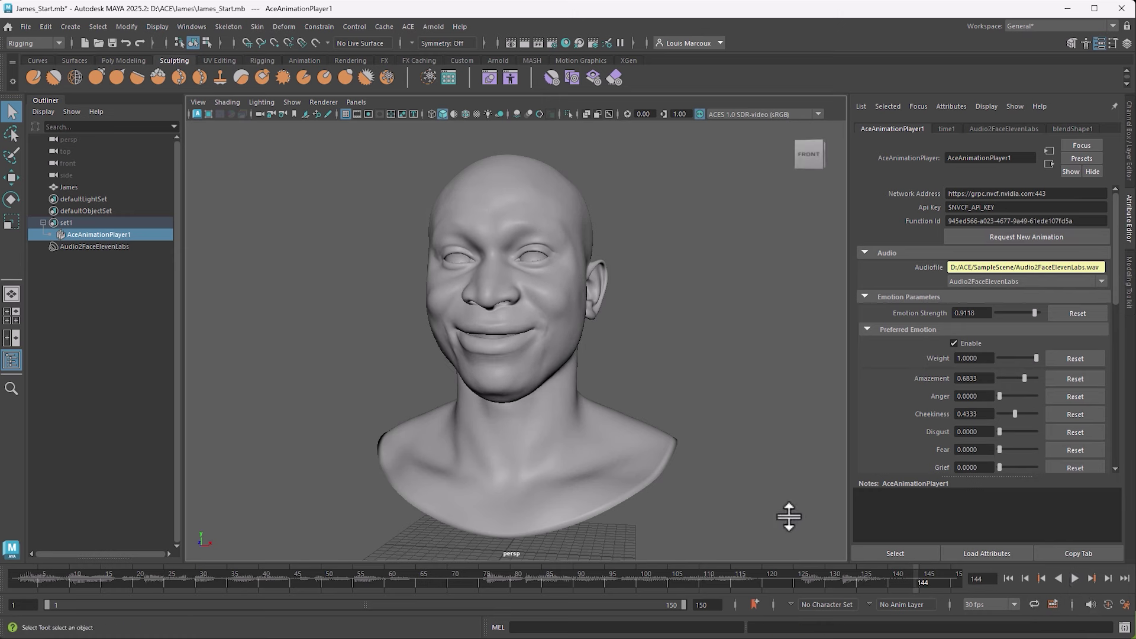
Go to frame 75 and regenerate the animation with Lip Open Offset set to -0.1529.
left_click_drag(914, 579, 483, 562)
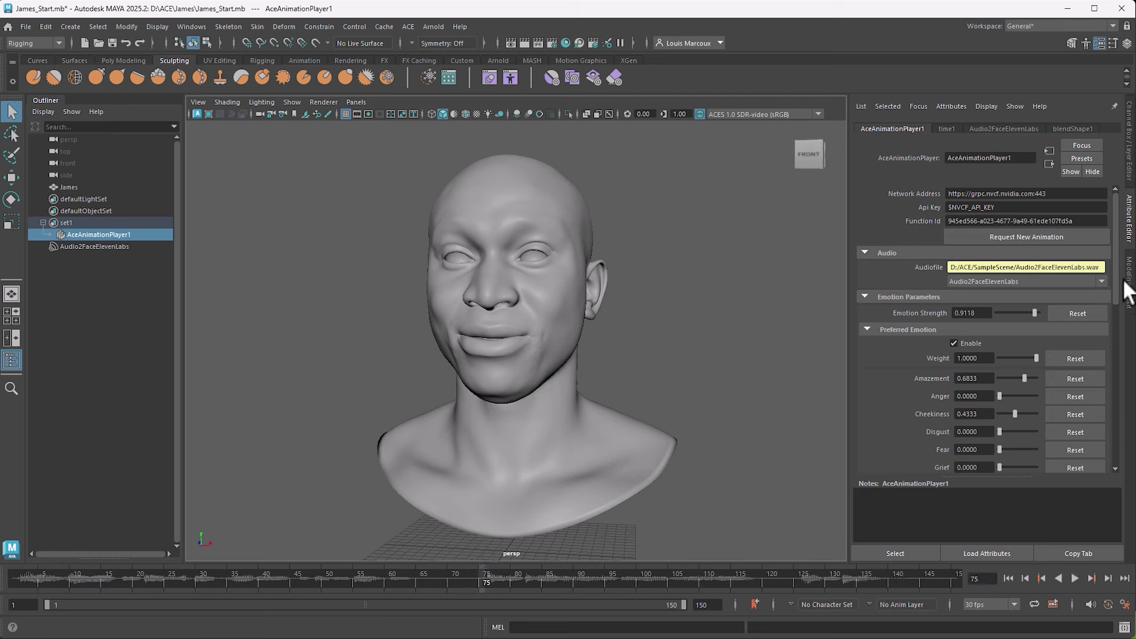
left_click_drag(1116, 276, 1115, 433)
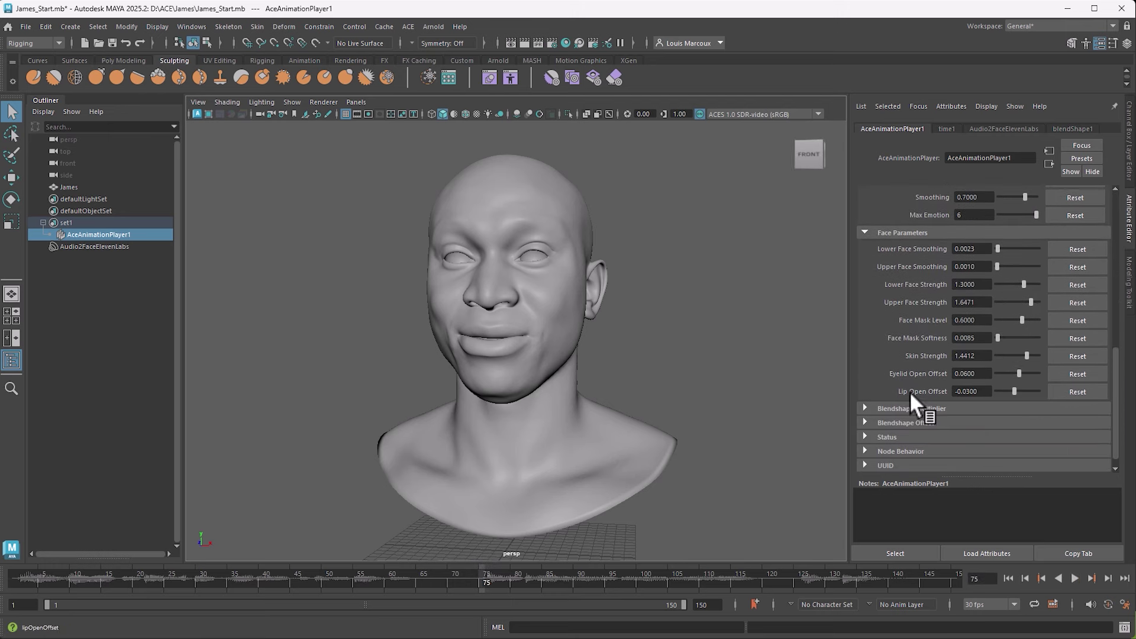
left_click_drag(1014, 394, 997, 393)
scroll(1120, 389, "up", 10)
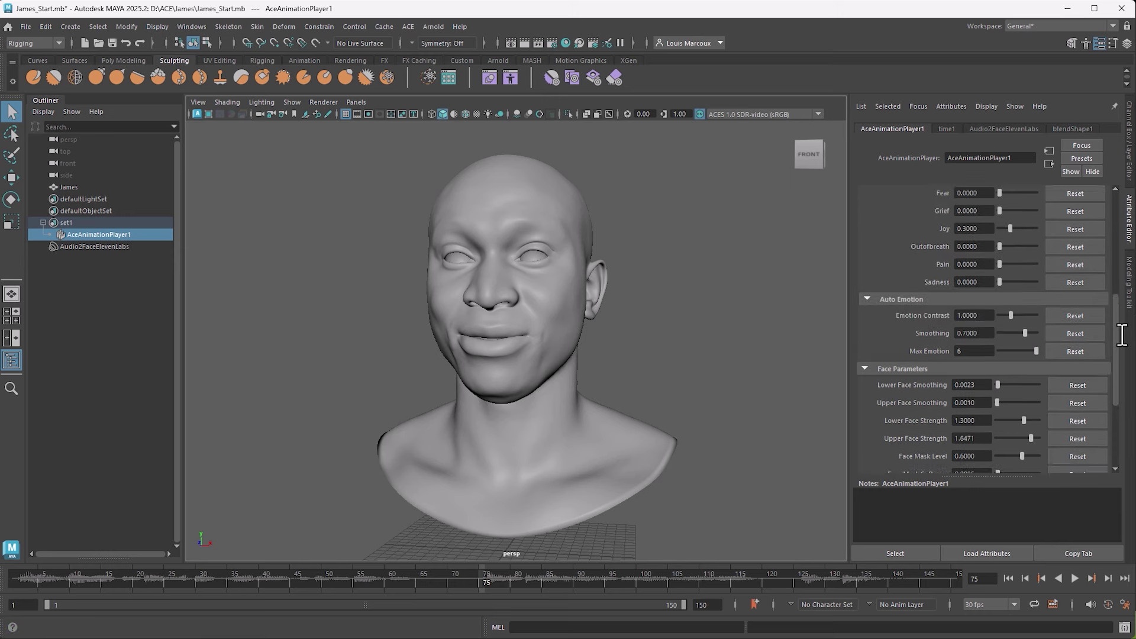
left_click(1085, 239)
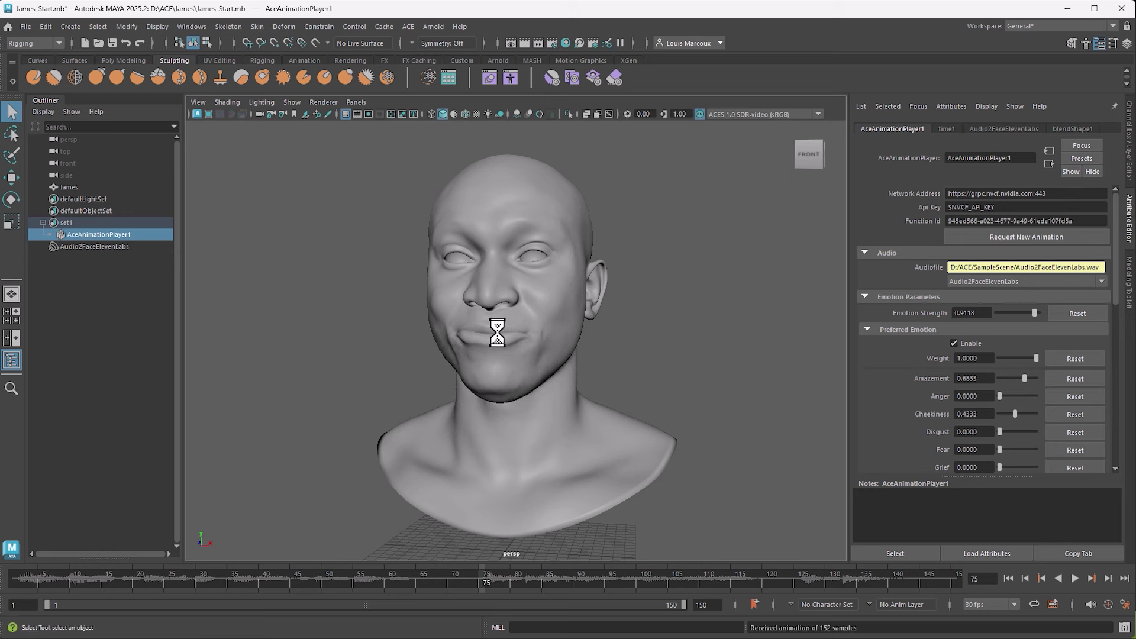
left_click_drag(1116, 284, 1118, 432)
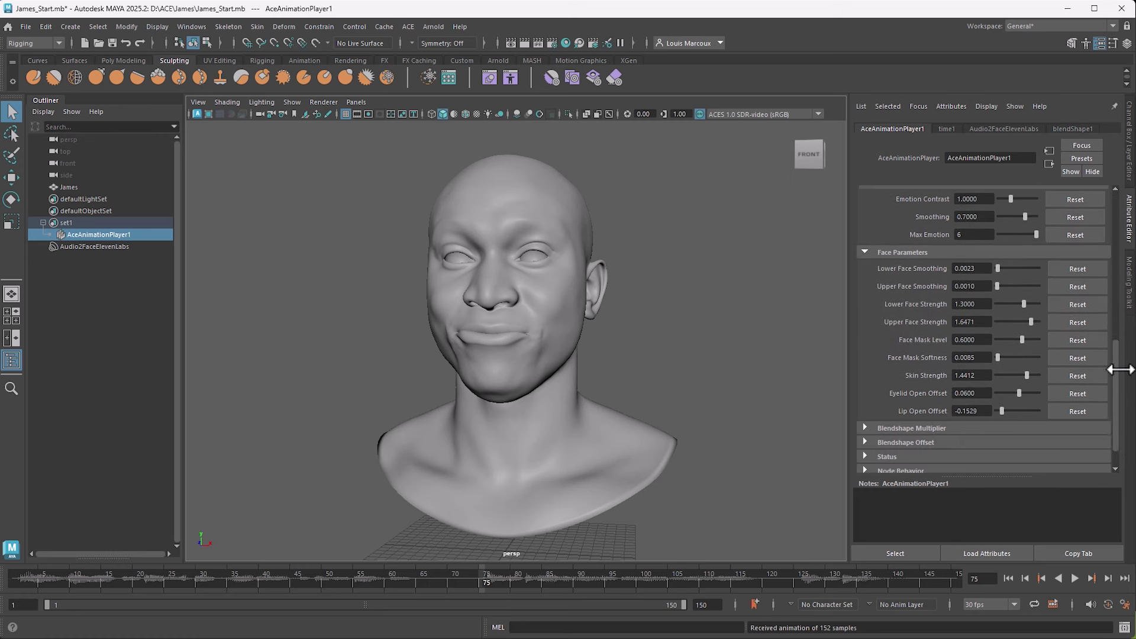
left_click_drag(1118, 370, 1124, 187)
left_click(1030, 237)
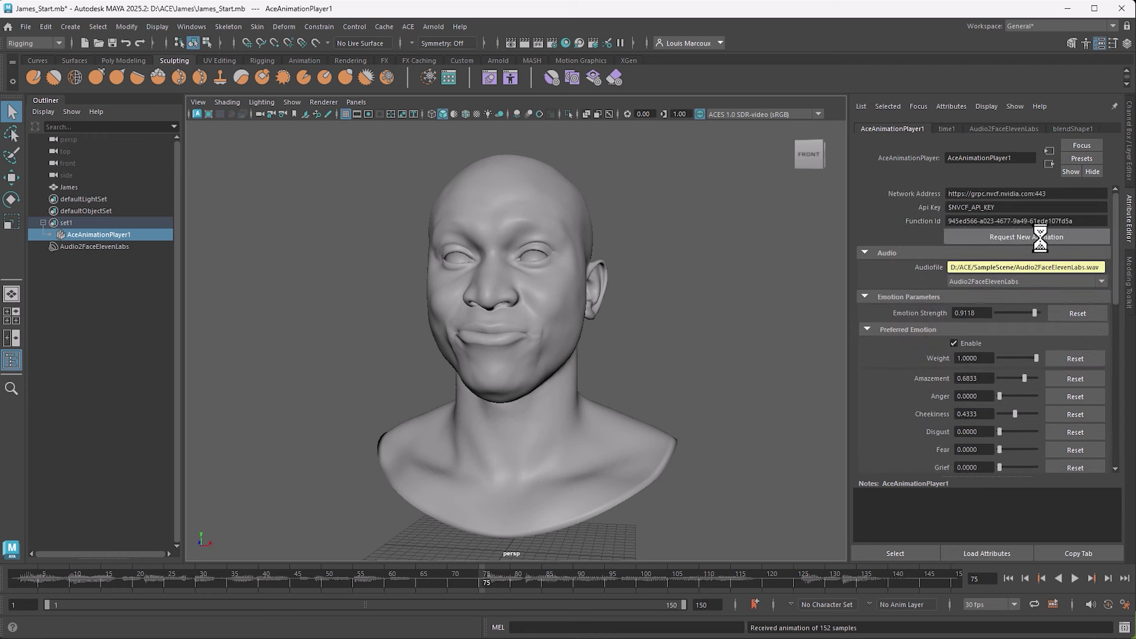
Play the regenerated animation from the first frame to review the lips, then stop and rewind.
left_click(1009, 579)
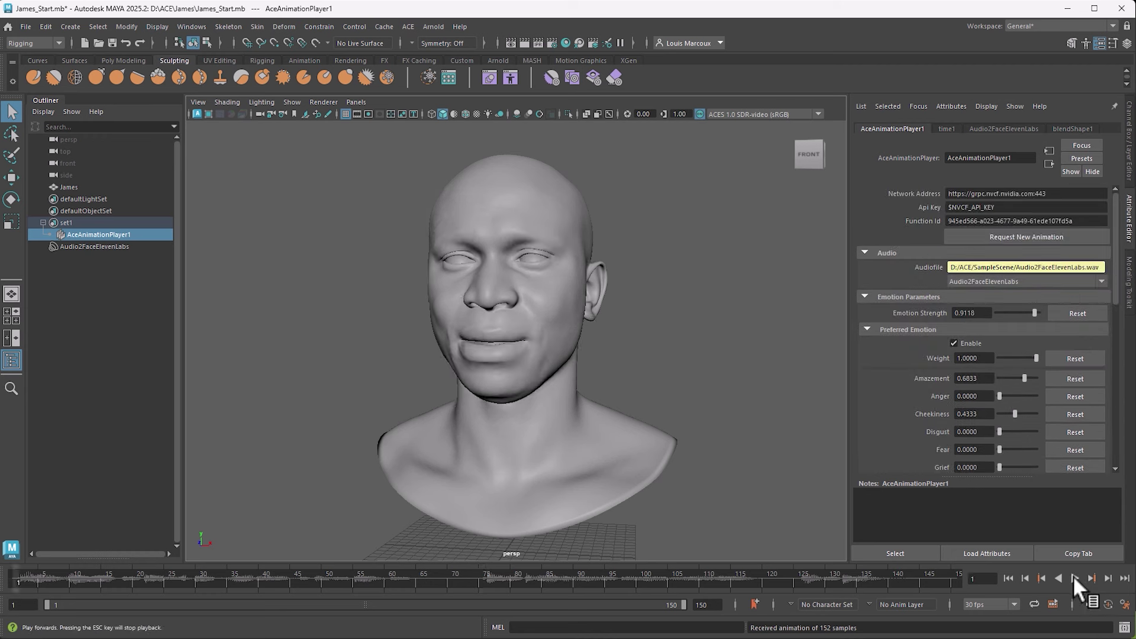
left_click(1074, 577)
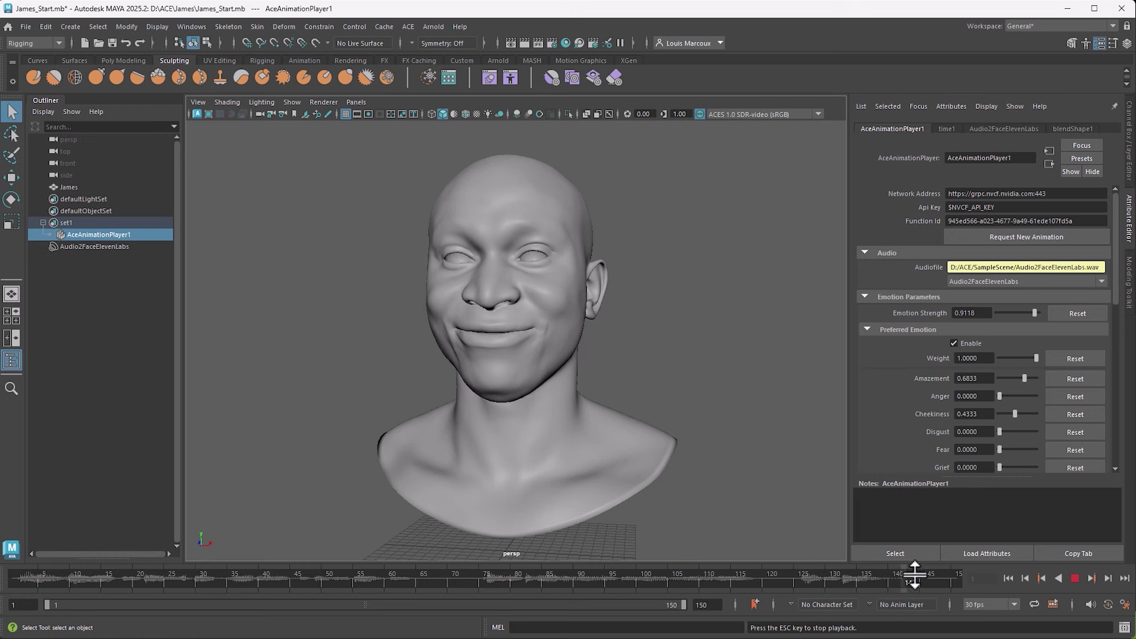
left_click(1076, 578)
left_click(1009, 579)
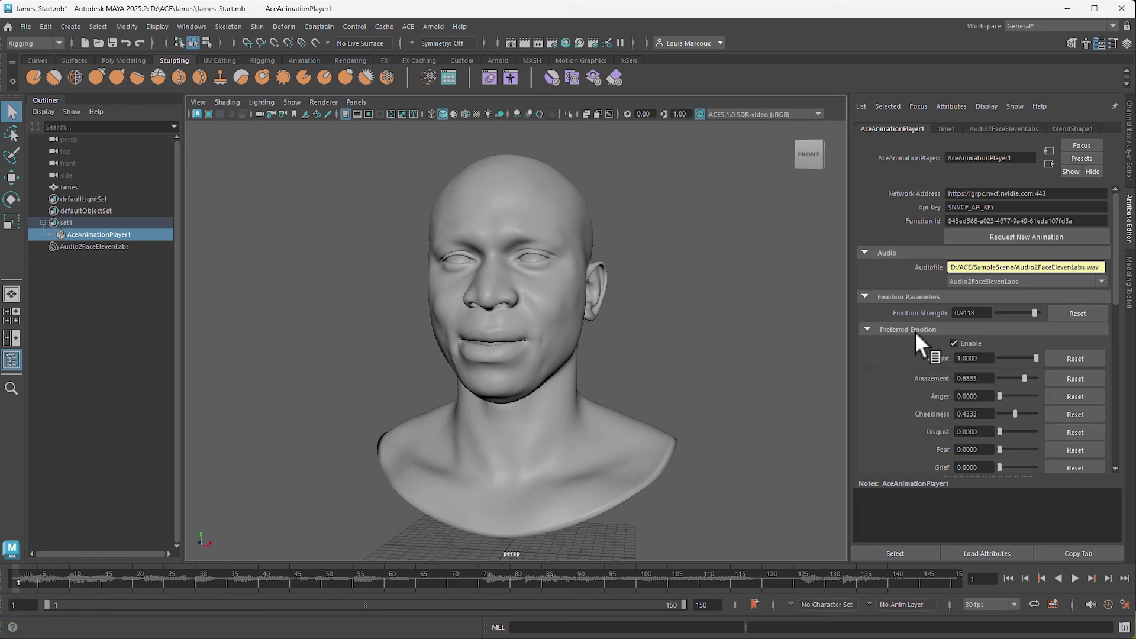
Request a new animation with the Preferred Emotion Weight at 0 and play it back, ending at the first frame.
left_click_drag(1039, 358, 965, 356)
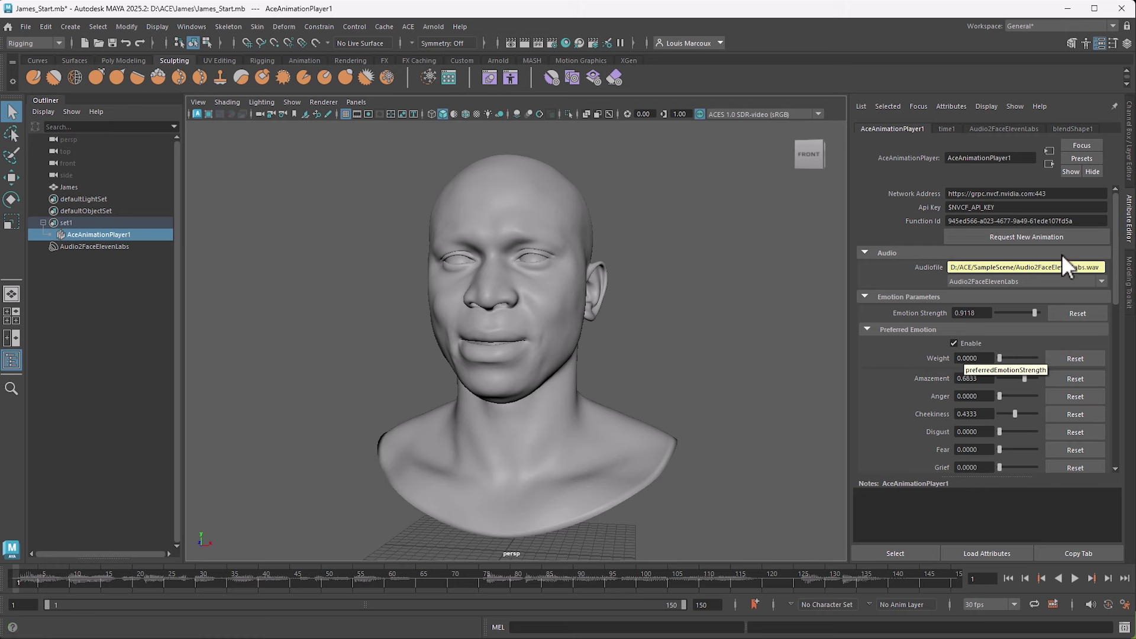
left_click(1046, 240)
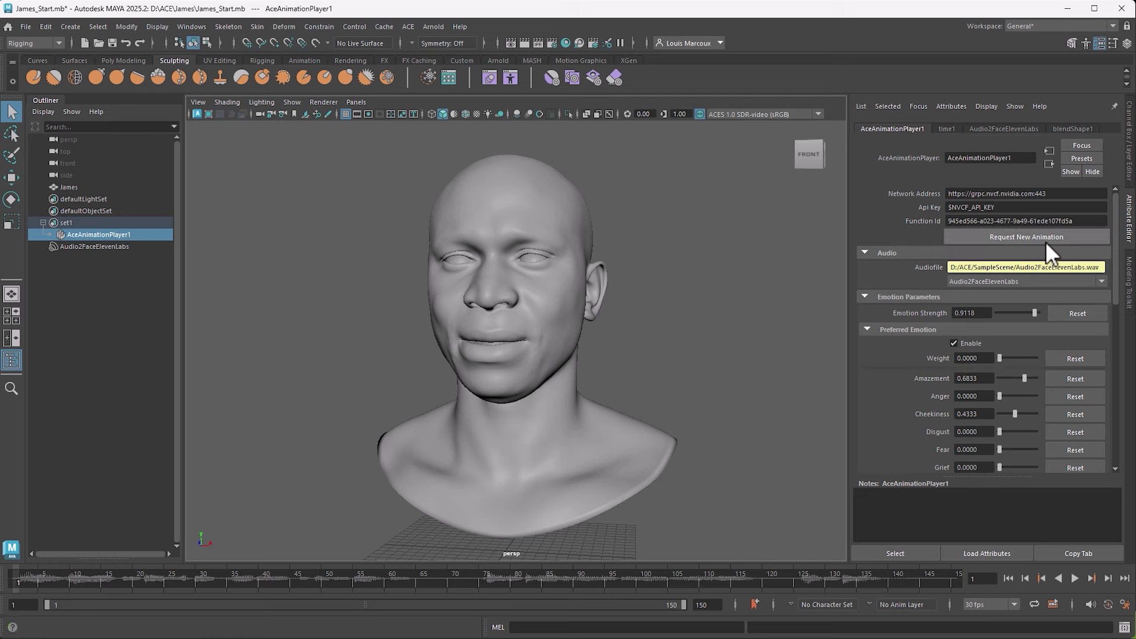
left_click(1074, 579)
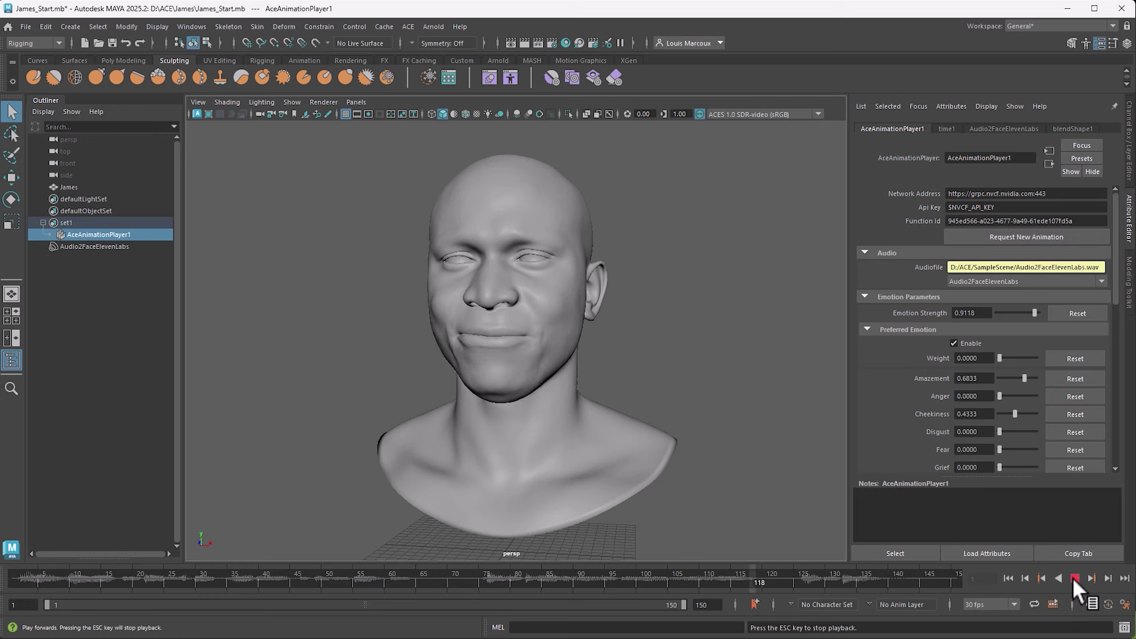
left_click(1075, 578)
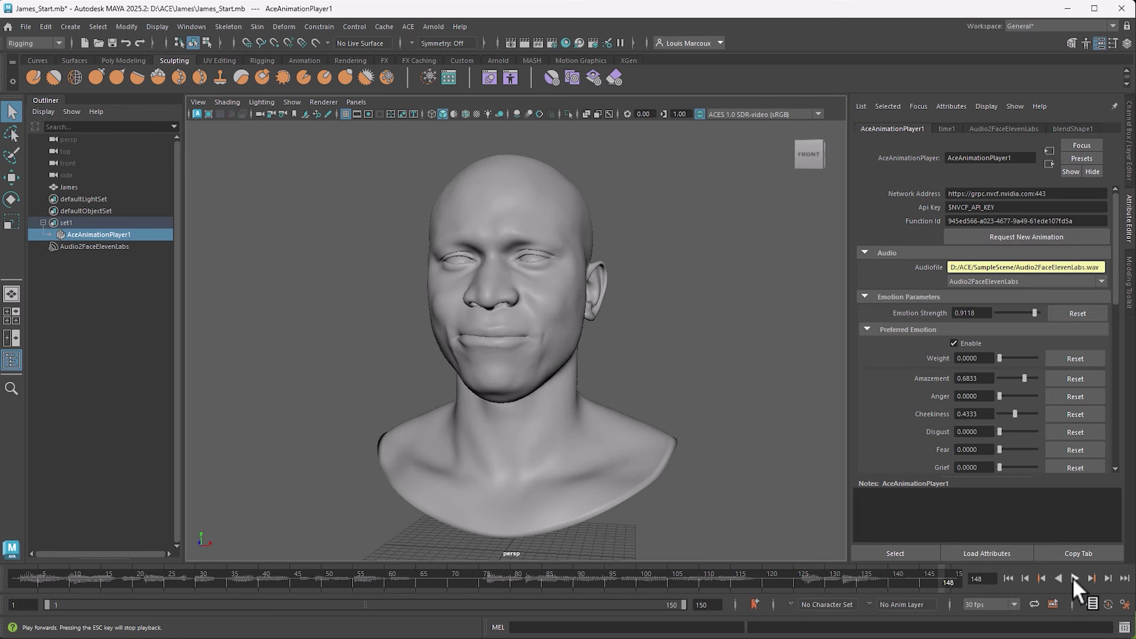
left_click(1007, 577)
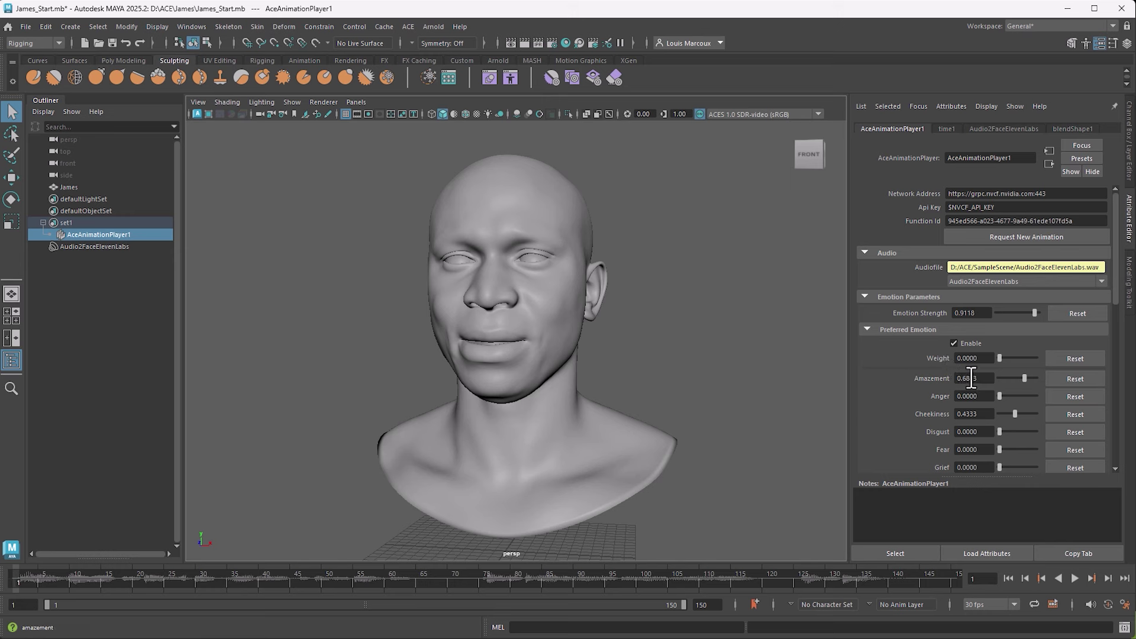
Request a new animation with the Preferred Emotion Weight at 0.7667 and play it back.
left_click_drag(999, 366, 1030, 366)
left_click_drag(1030, 365, 1031, 365)
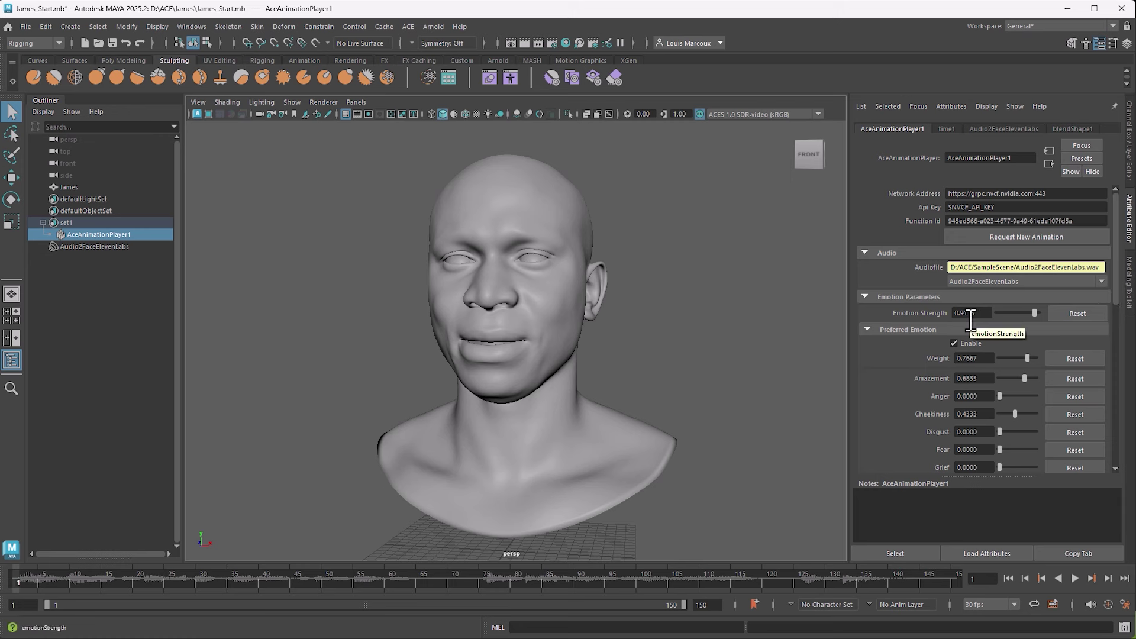
left_click(1013, 237)
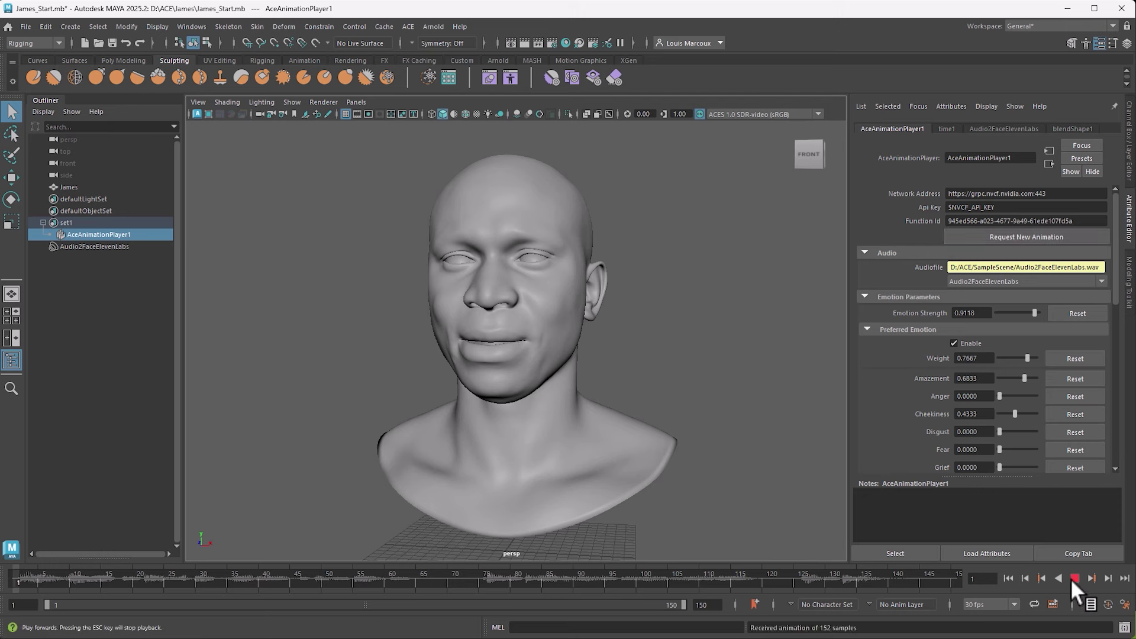
left_click(1070, 578)
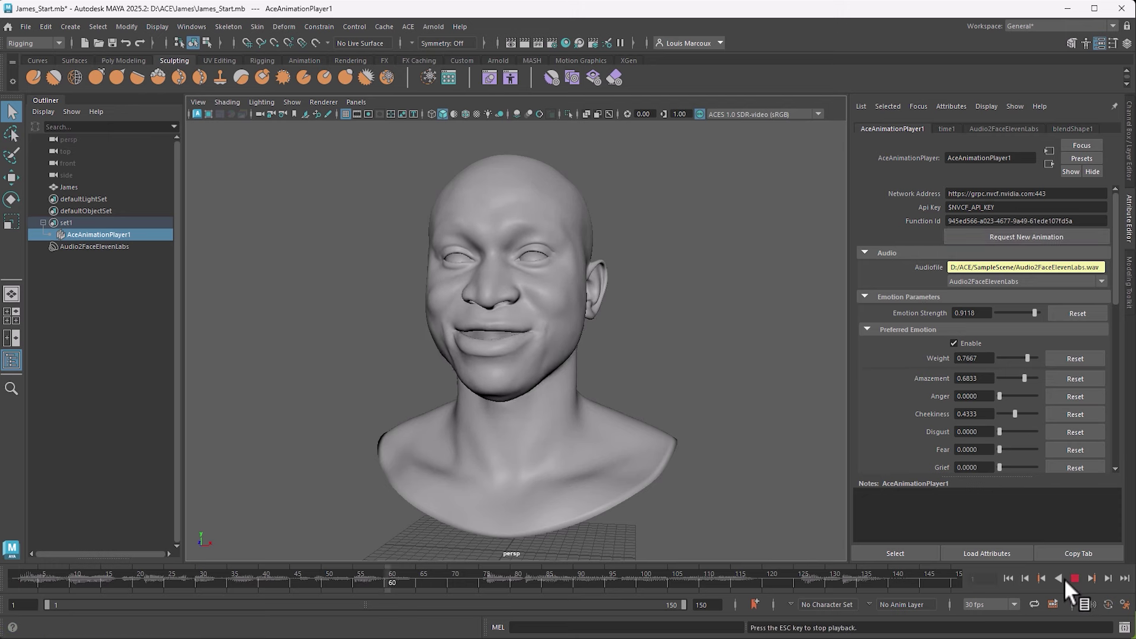
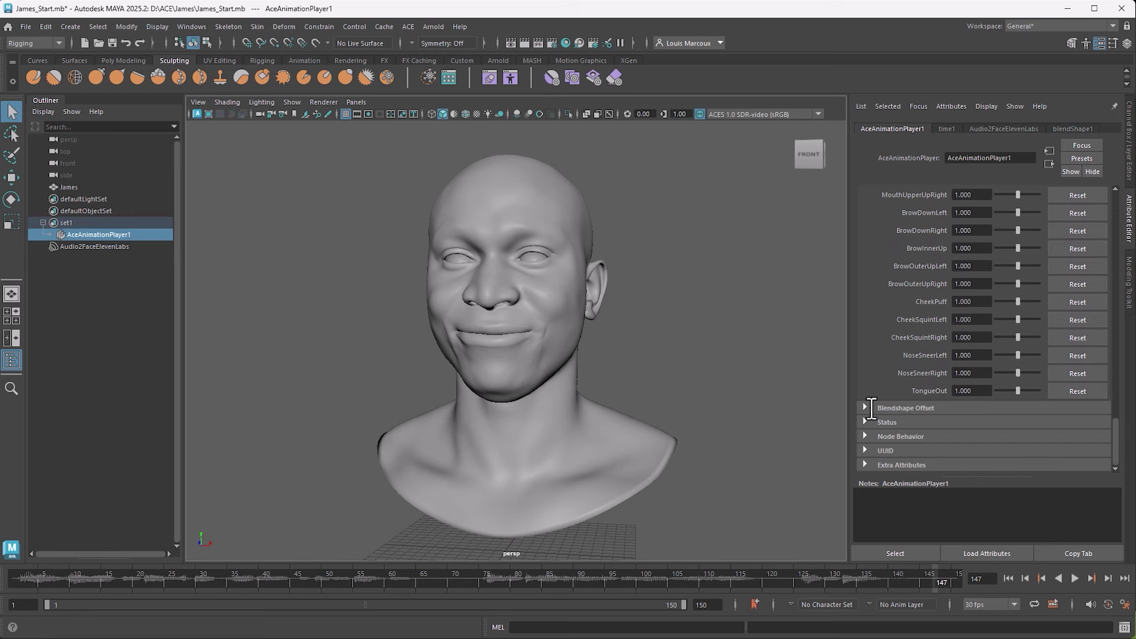
Expand the blendshape offsets and set the multipliers of MouthSmileLeft to 1.2647 and MouthSmileRight to 0.7941.
left_click(868, 408)
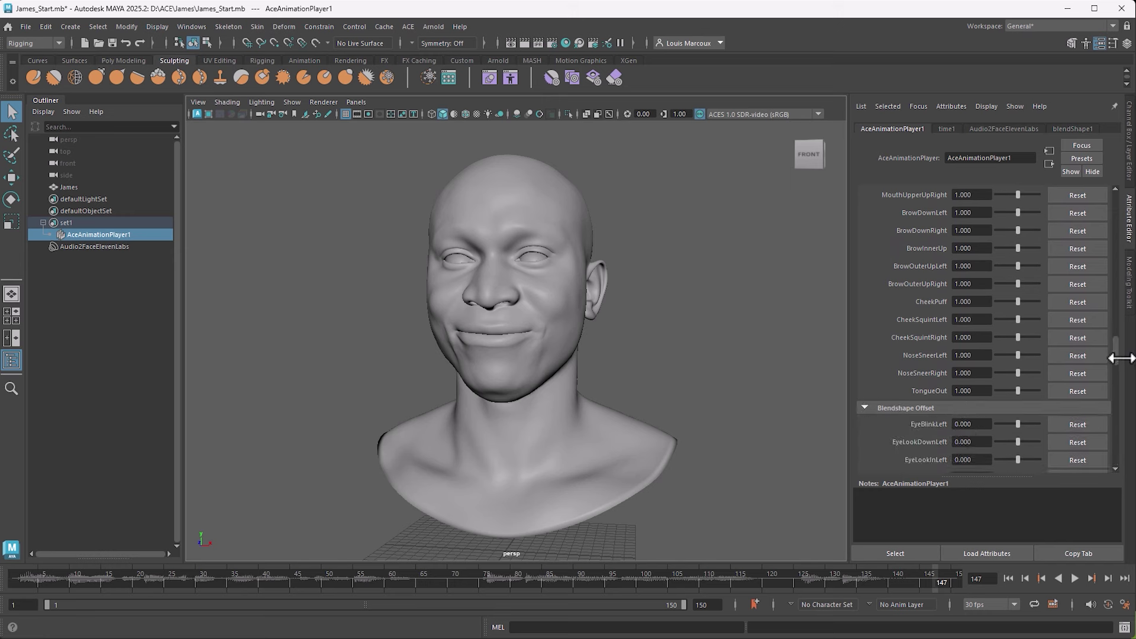
mouse_move(1118, 352)
left_mouse_down()
mouse_move(1119, 320)
mouse_move(1116, 336)
left_mouse_up()
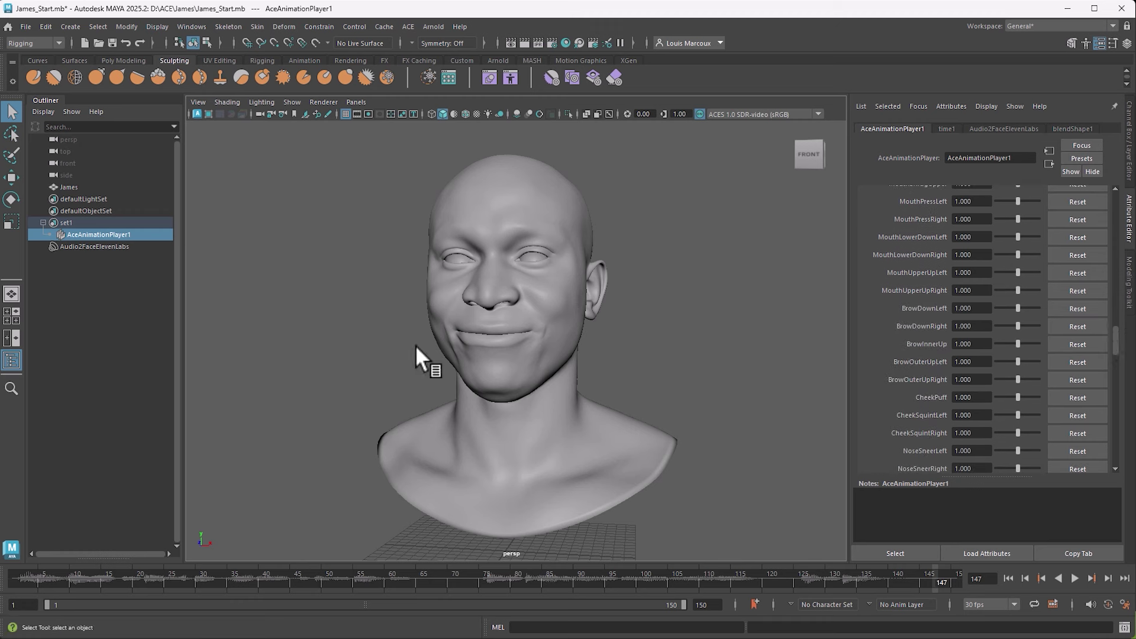
left_click_drag(419, 355, 424, 345, "alt")
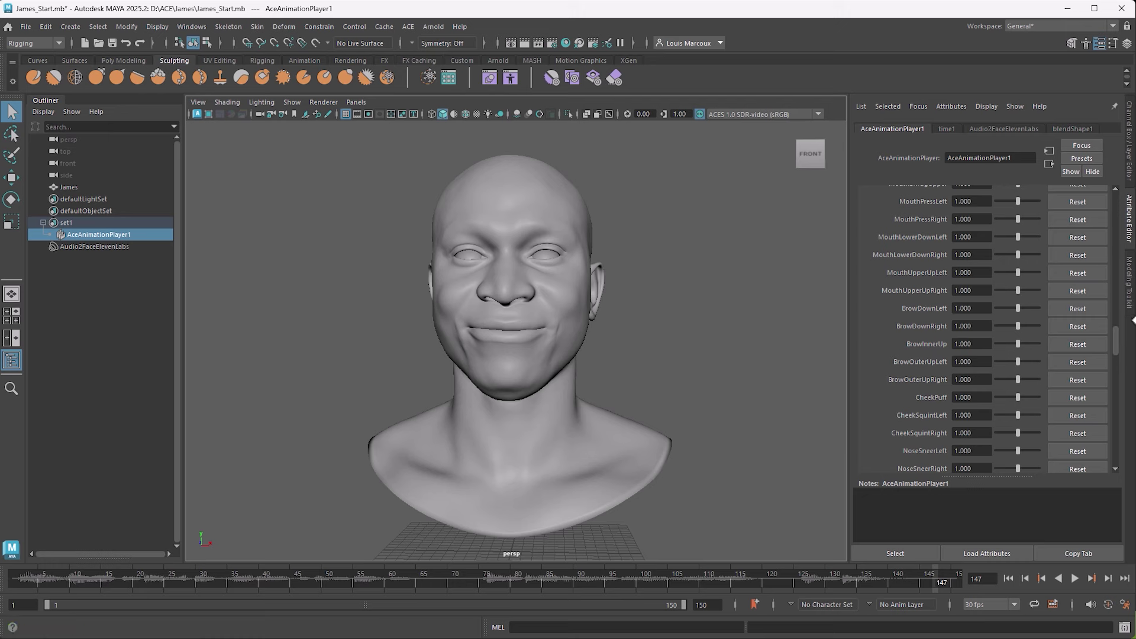
scroll(1116, 336, "down", 3)
scroll(1117, 335, "up", 3)
left_click_drag(1117, 336, 1025, 305)
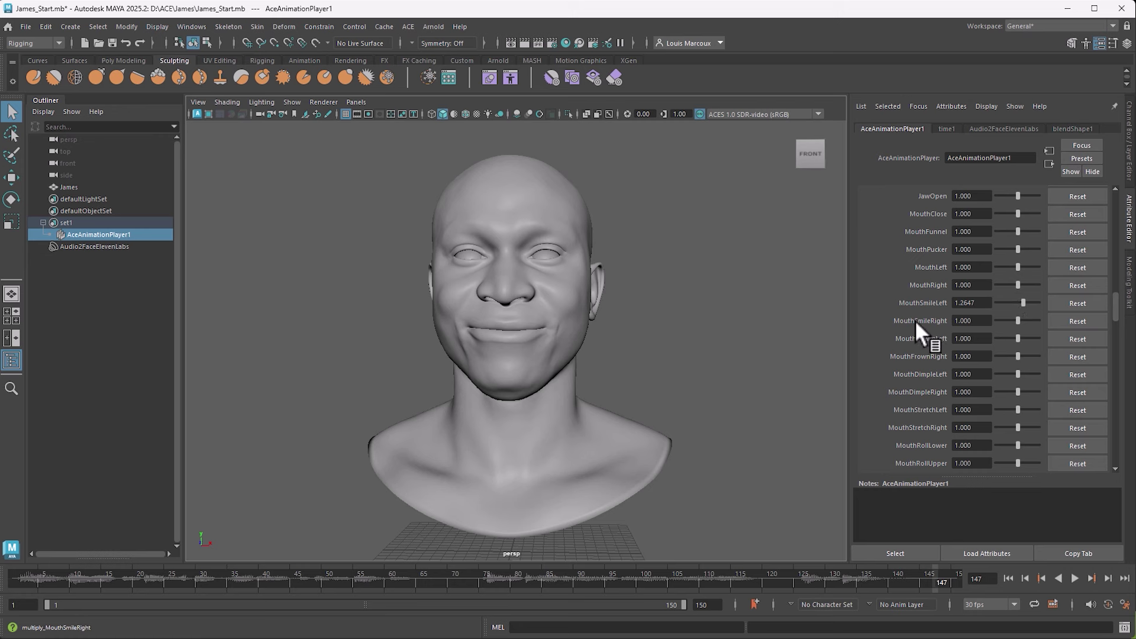
left_click_drag(1016, 319, 1012, 319)
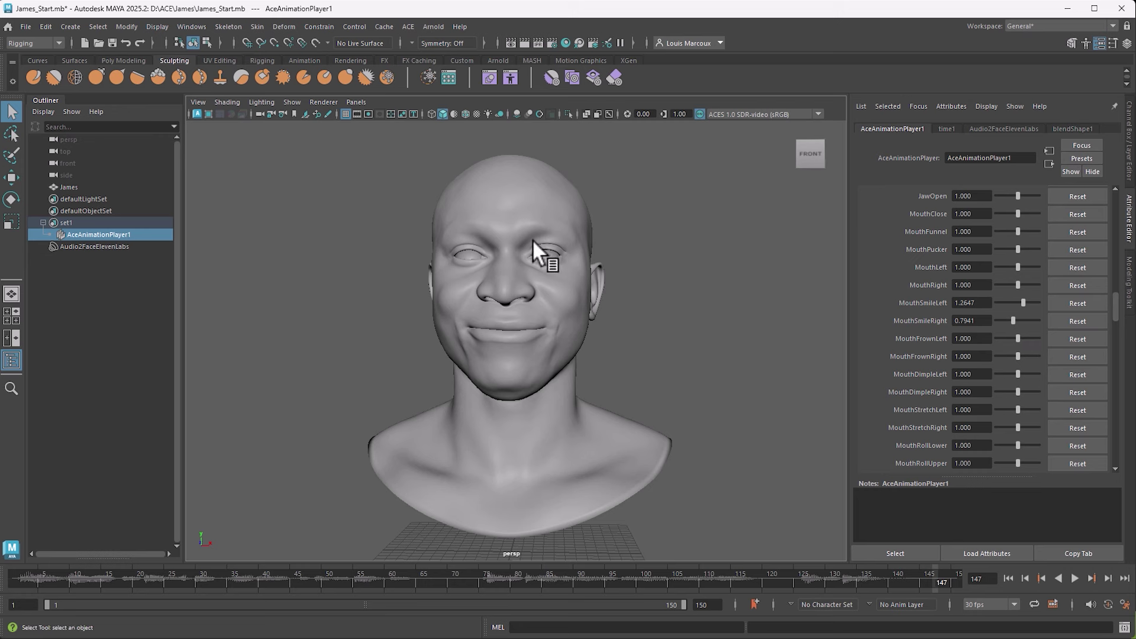
Set the BrowOuterUpLeft blendshape offset to 0.2059 and request a new animation.
left_click_drag(1117, 301, 1108, 447)
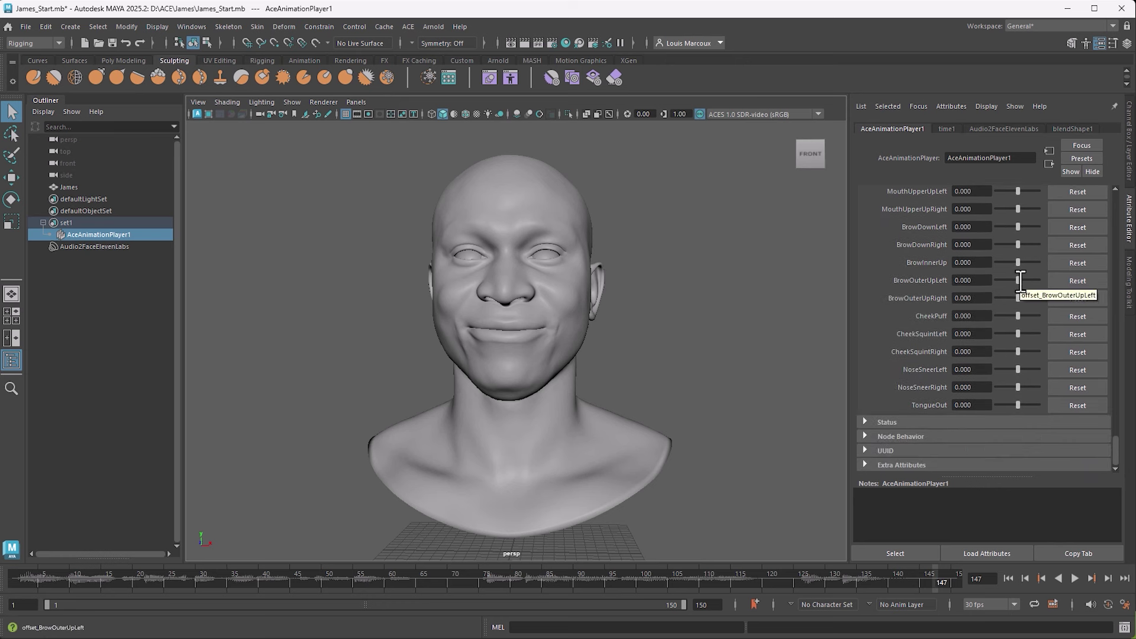
left_click_drag(1021, 281, 1023, 282)
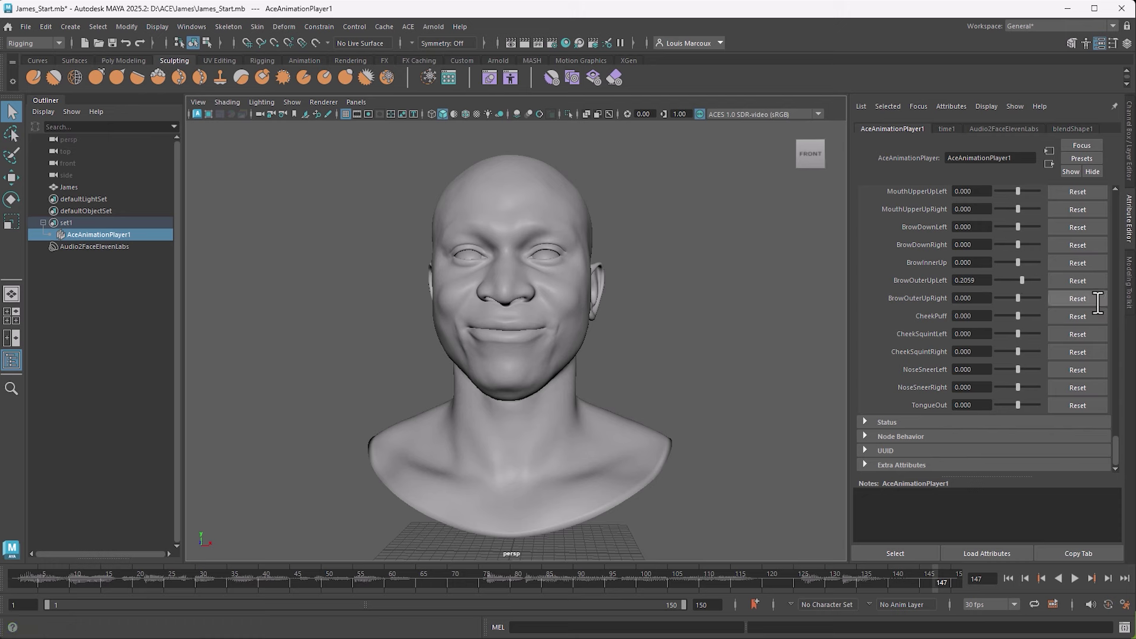
left_click_drag(1116, 452, 1110, 197)
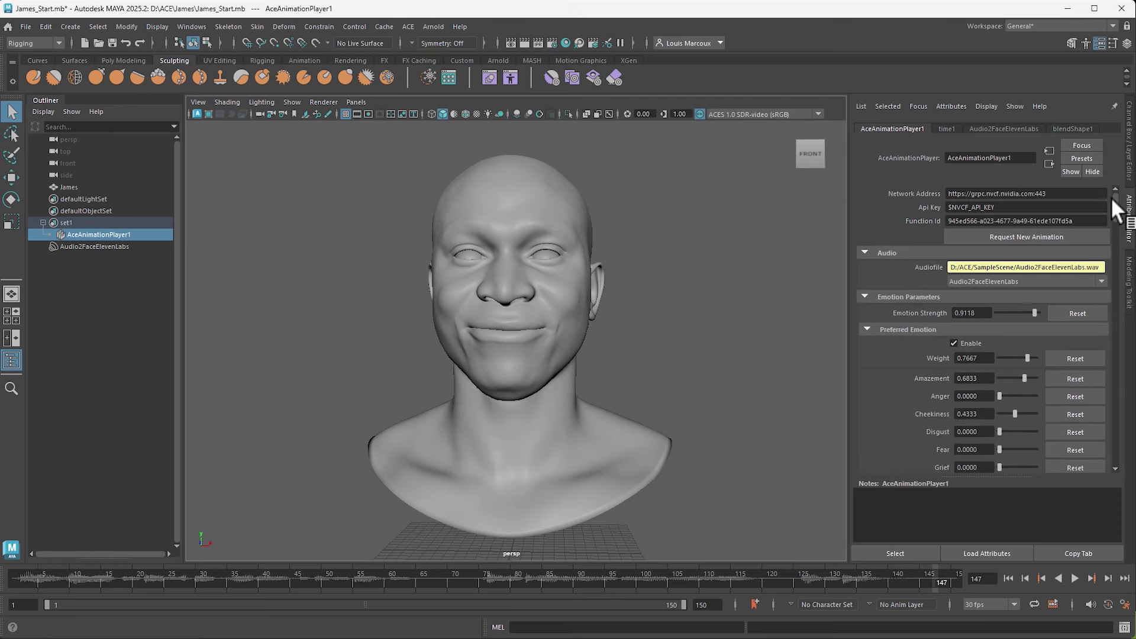
left_click(1038, 236)
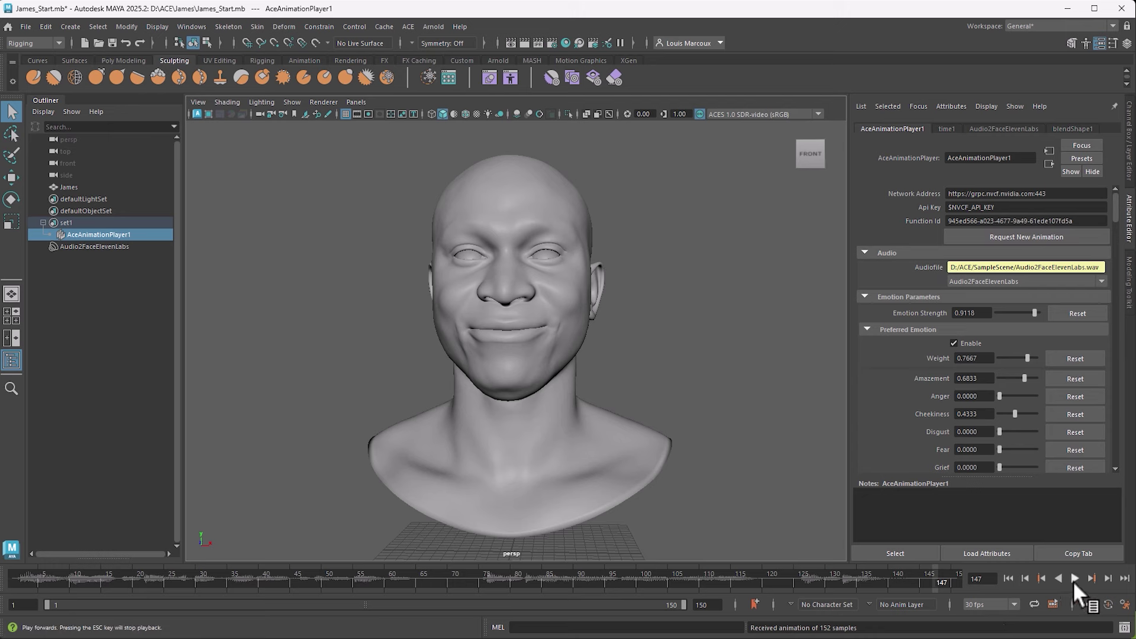
Play the animation to review the asymmetric smile and brow, then stop and return to the first frame.
left_click(1074, 577)
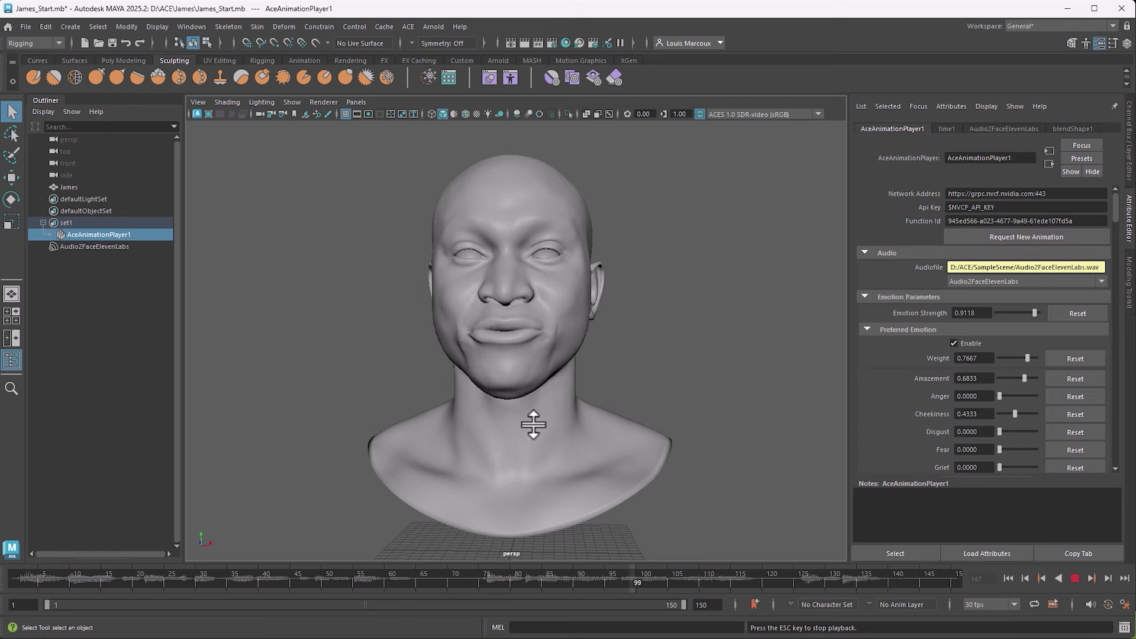
left_click(1077, 578)
left_click(1009, 578)
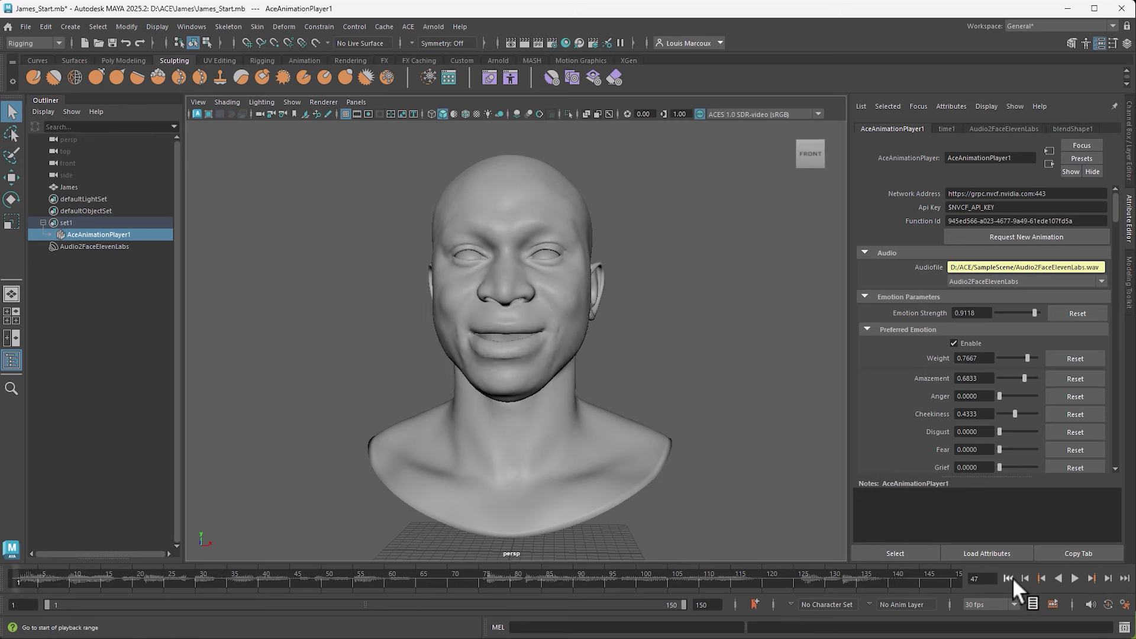
left_click_drag(536, 397, 541, 393, "alt")
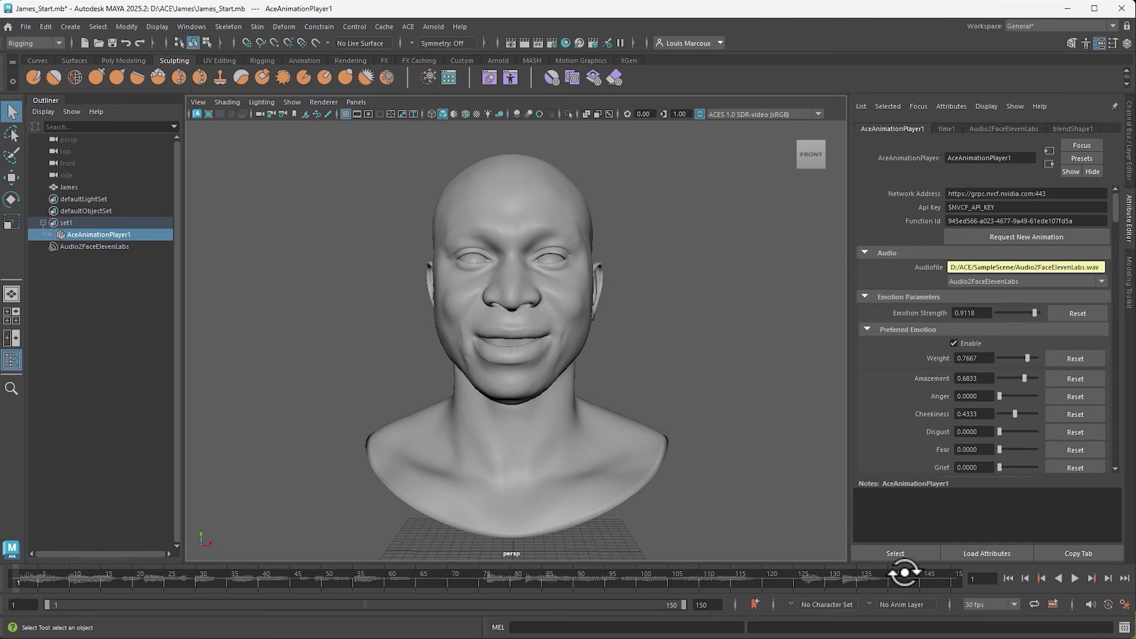
Import the audio file MayaAceIsCool.wav from the SampleScene folder into the scene.
left_click(1091, 605)
left_click(1101, 617)
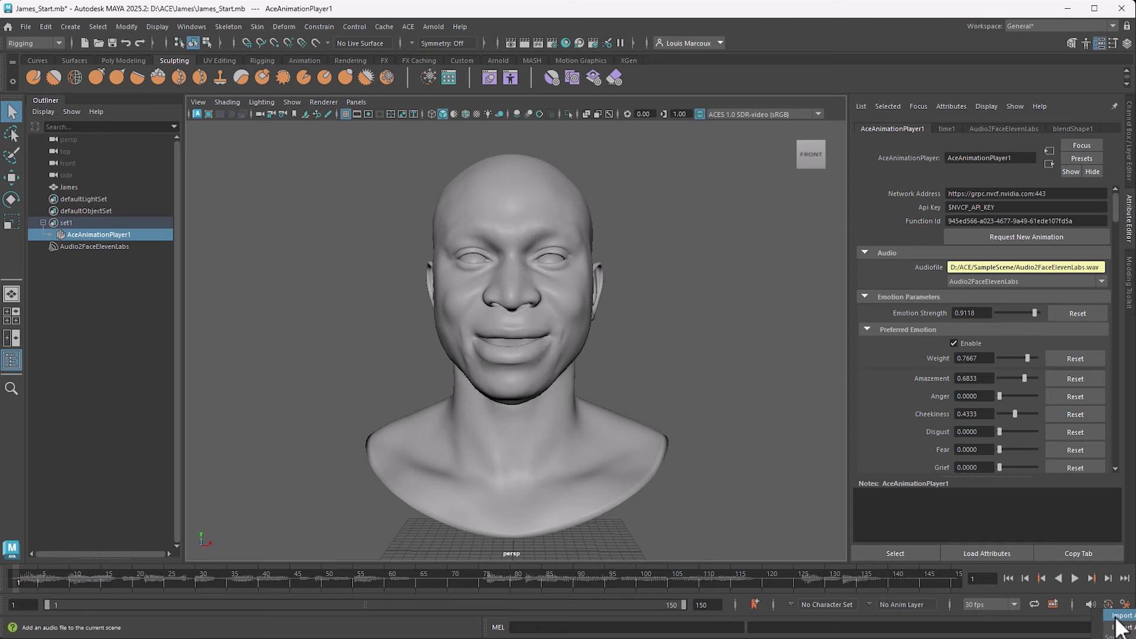
left_click(278, 150)
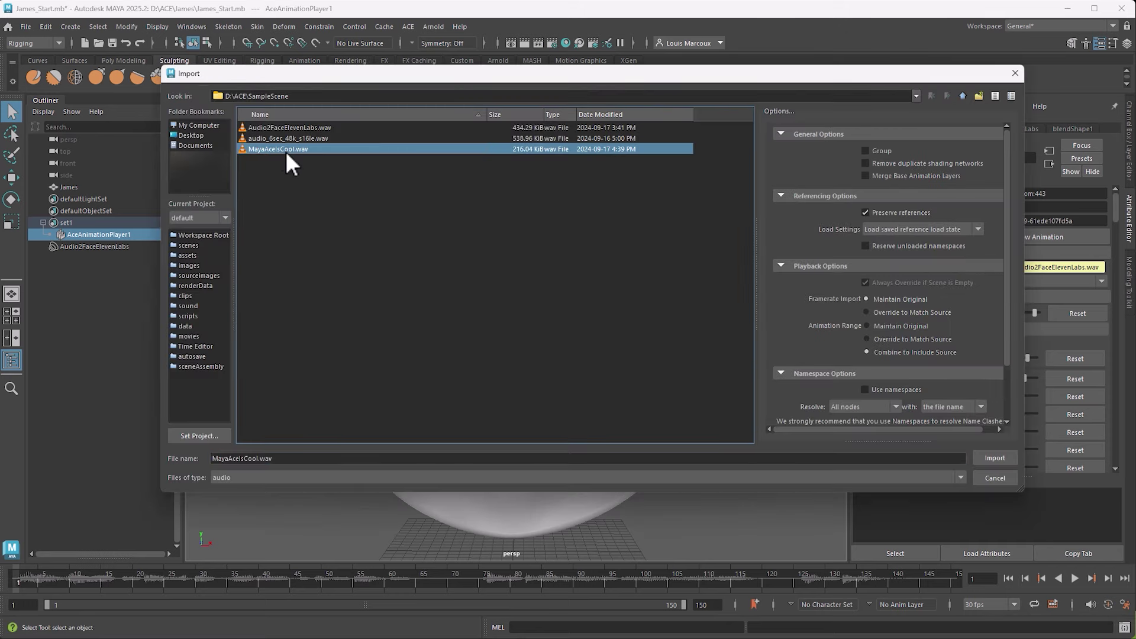
left_click(1006, 461)
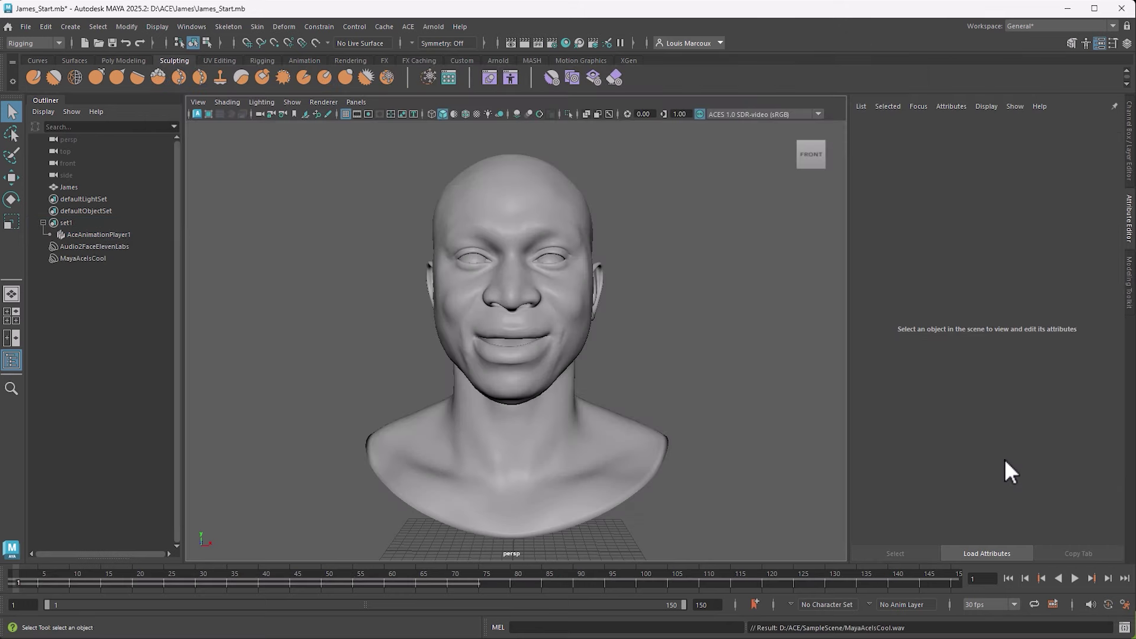
Set the end of the animation range to frame 75.
double_click(708, 605)
type("70")
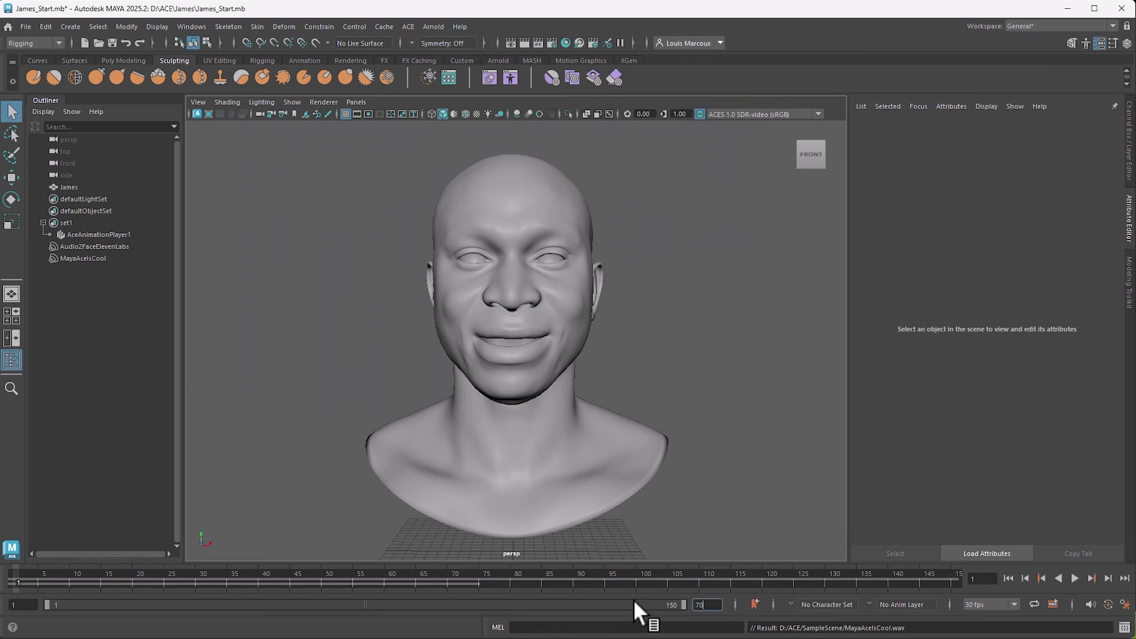
type("5")
key("Return")
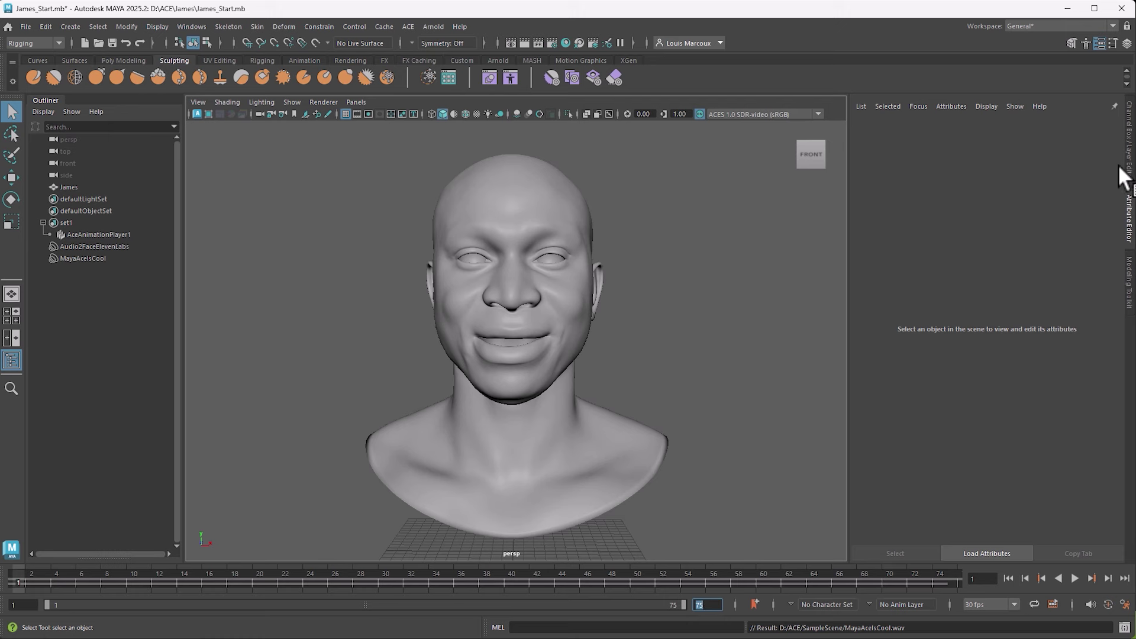
Switch the audio source of AceAnimationPlayer1 to MayaAceIsCool and request a new animation.
left_click_drag(1118, 172, 120, 235)
left_click(120, 235)
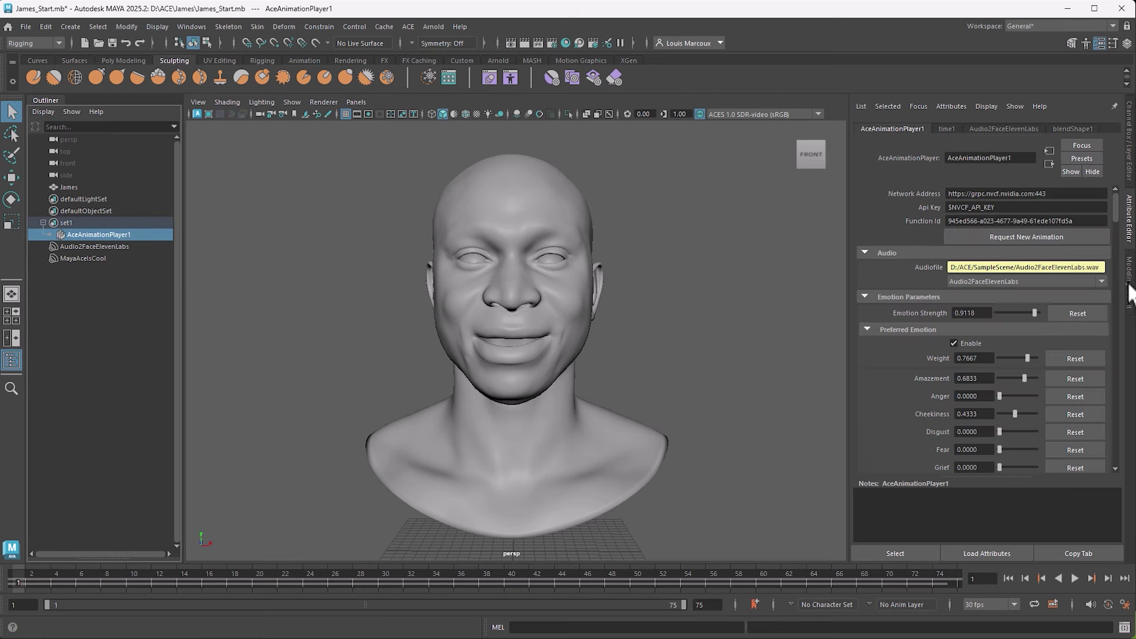
left_click(1101, 281)
left_click(969, 316)
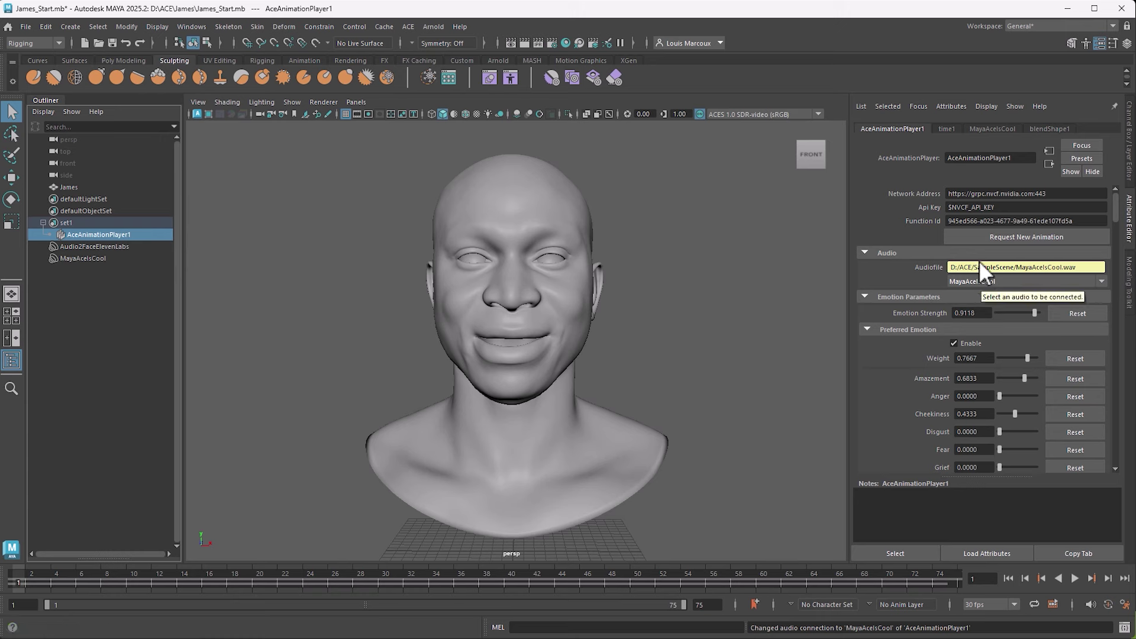
left_click(996, 237)
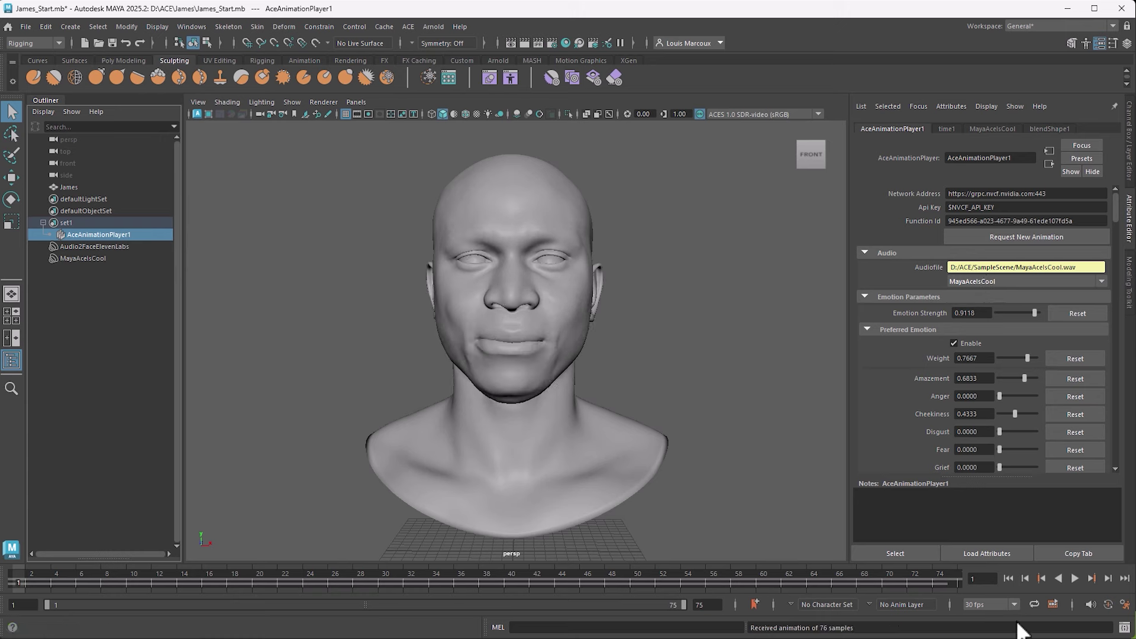
Play the MayaAceIsCool animation, stop and rewind it, and scrub from the first frame to frame 5.
left_click(1075, 579)
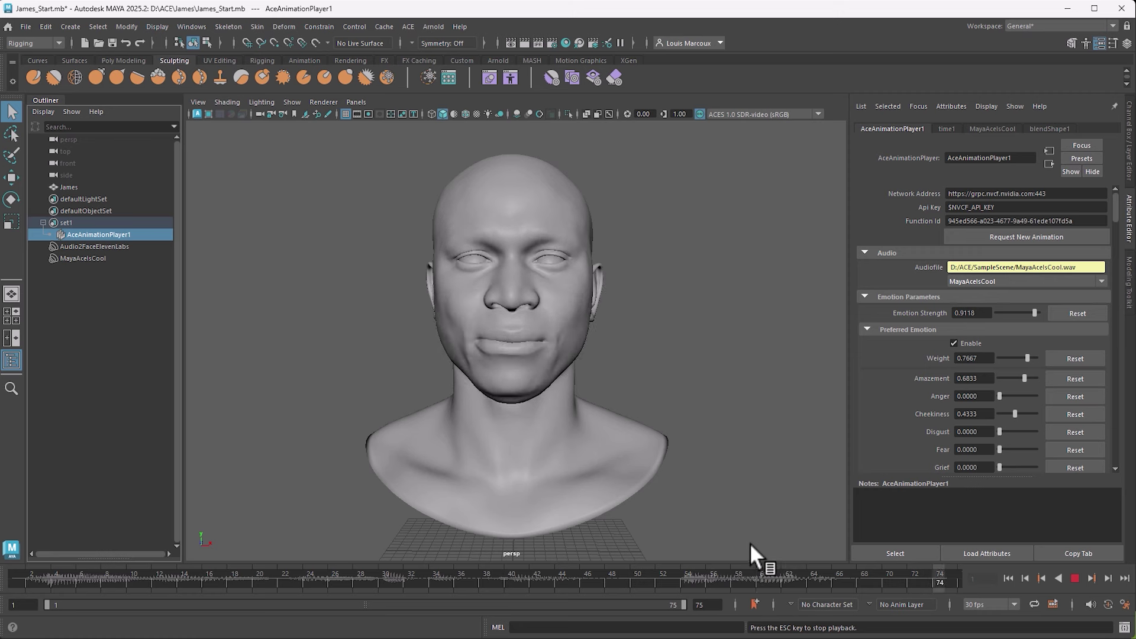
left_click(1075, 579)
left_click(1003, 574)
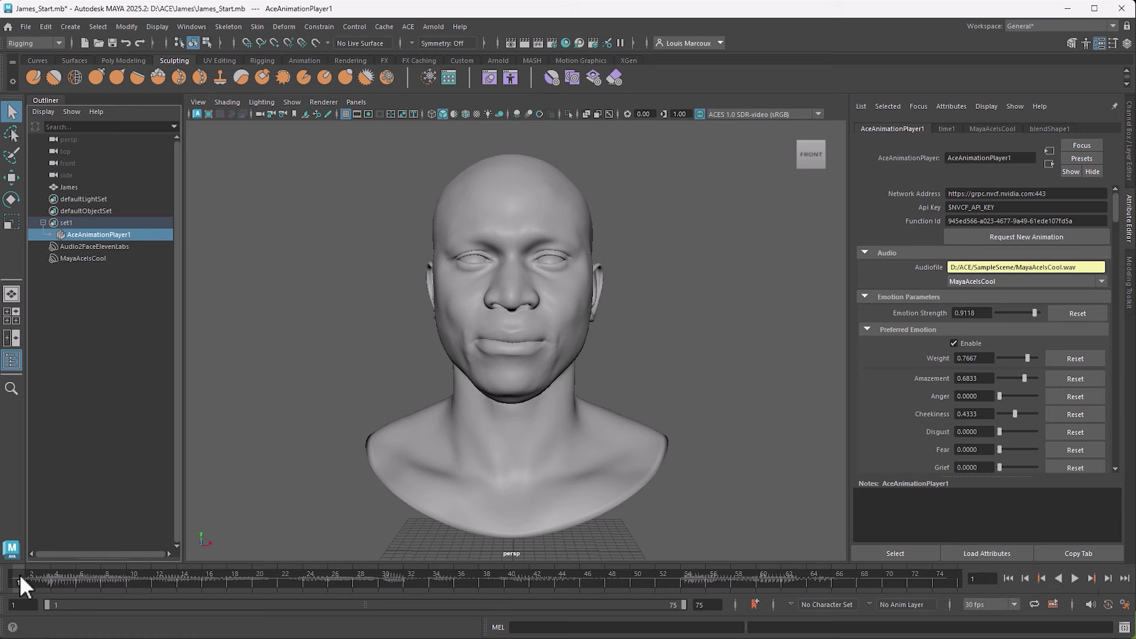
left_click_drag(19, 574, 62, 573)
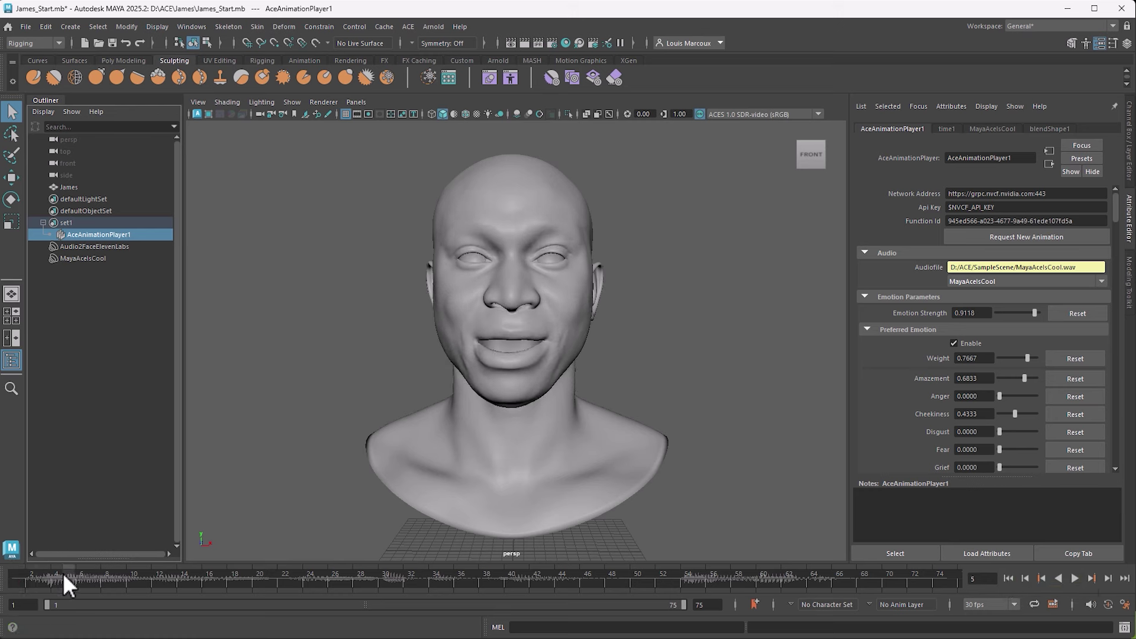